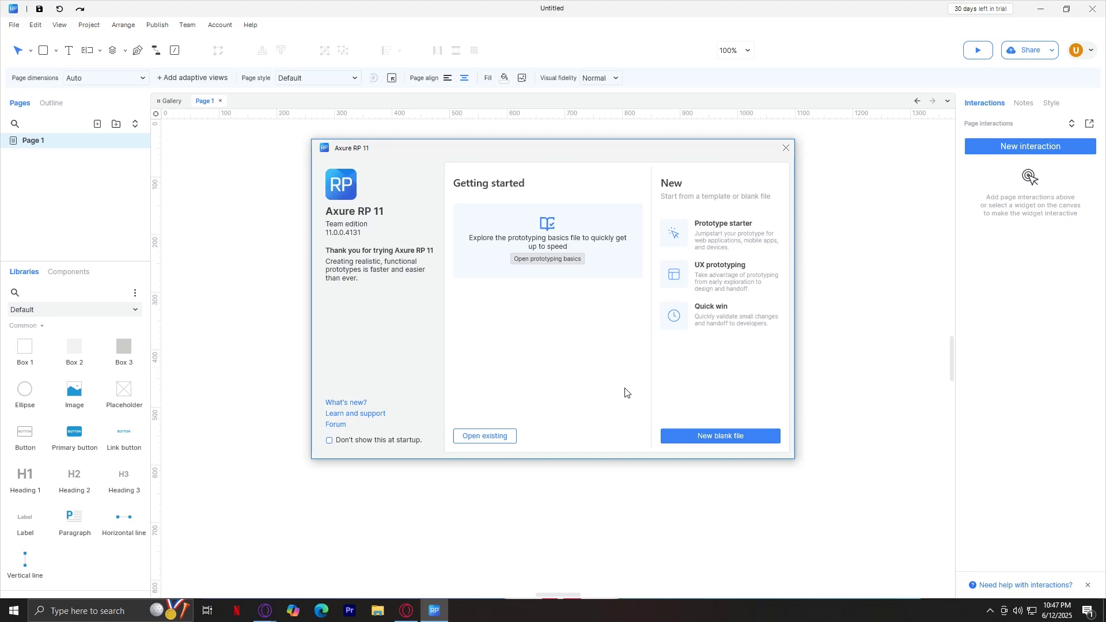
- Start a new blank file and dismiss the introductory tour tips
left_click(729, 436)
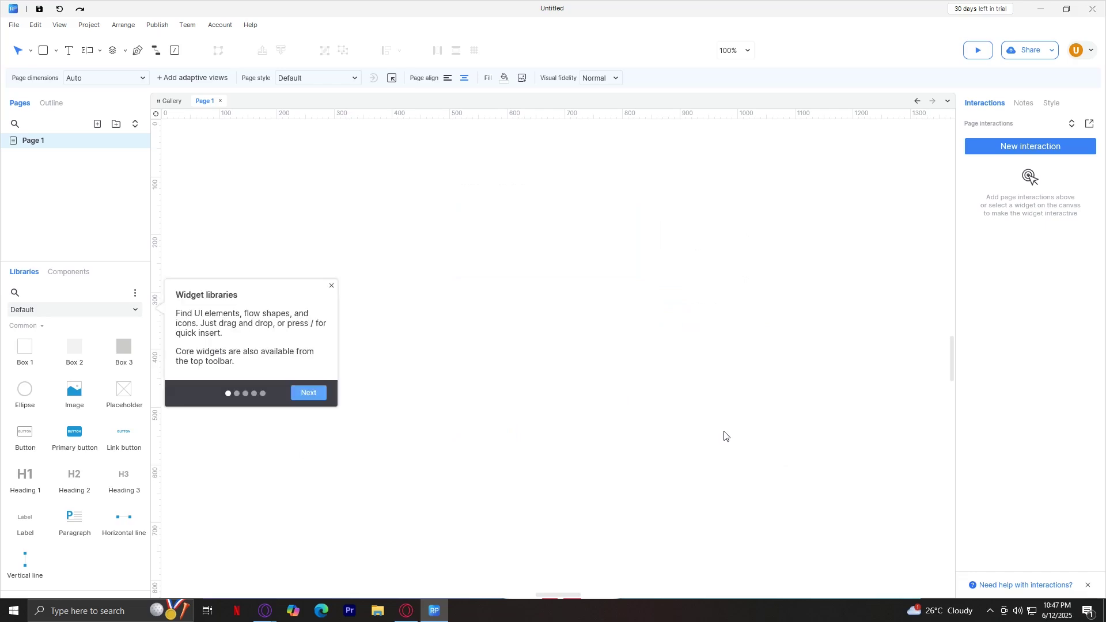
left_click(309, 394)
left_click(335, 123)
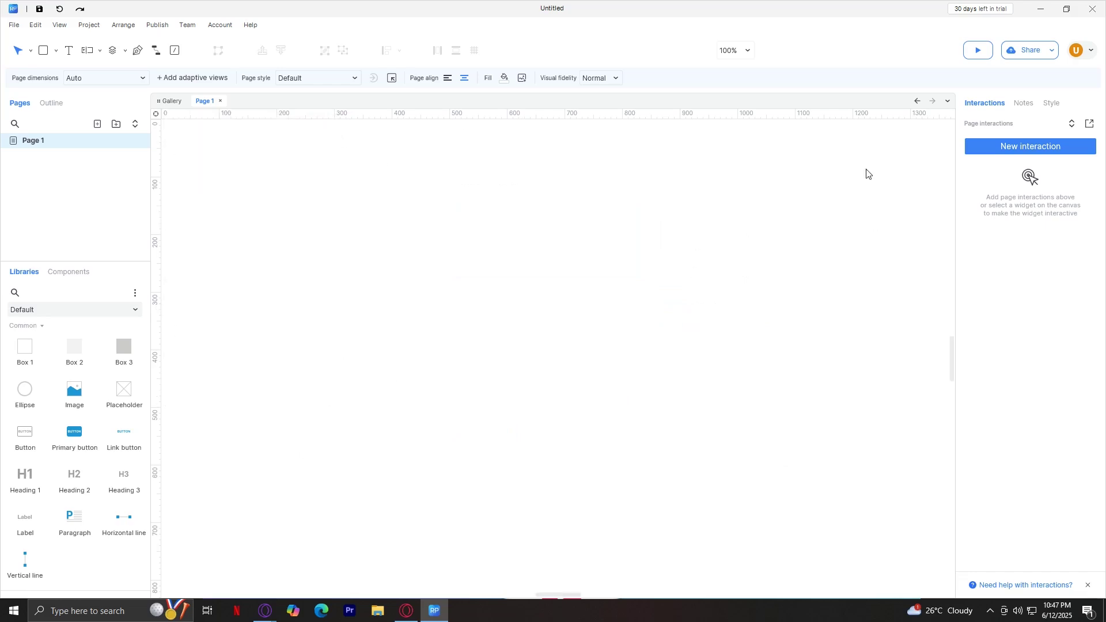
scroll(612, 326, "down", 3)
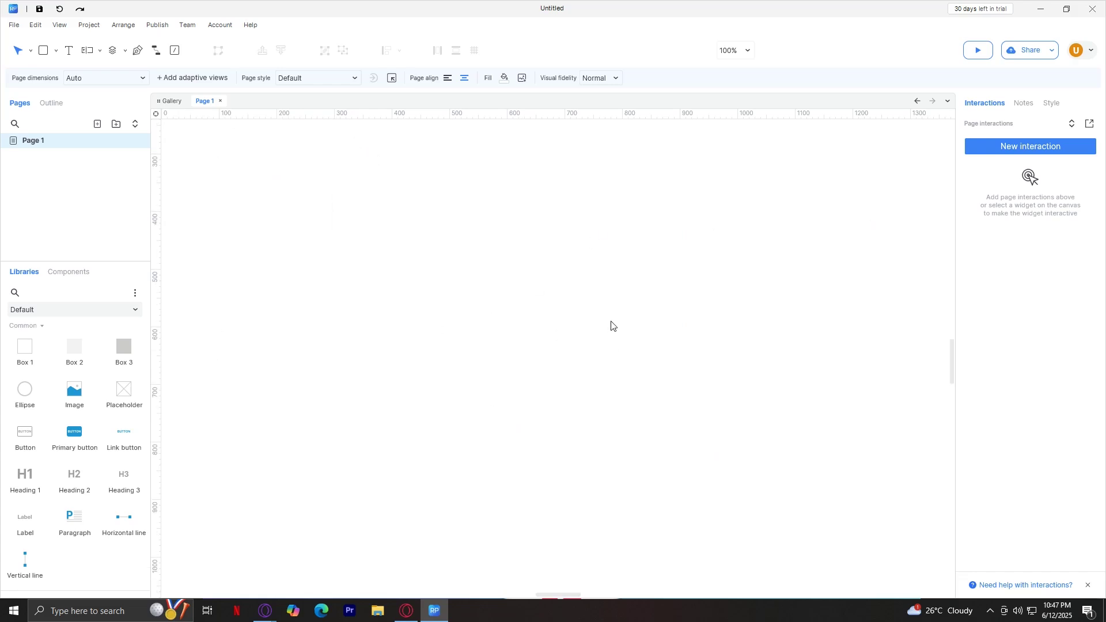
scroll(612, 326, "up", 3)
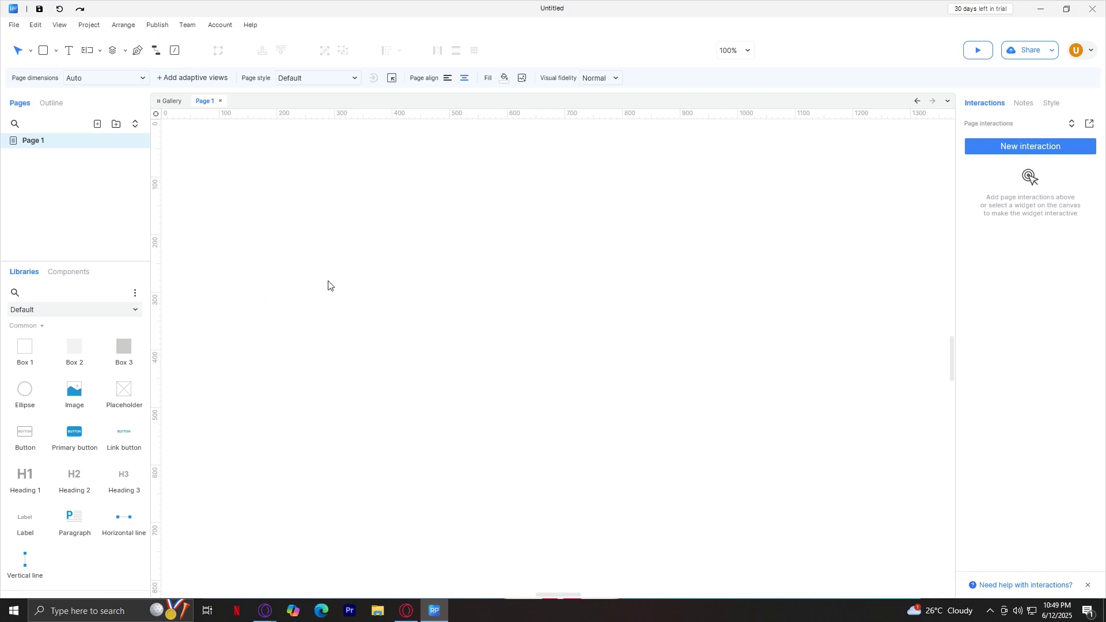
- Add Page 2 and Page 3 to the file, keeping the default names, and show the outline
left_click(60, 26)
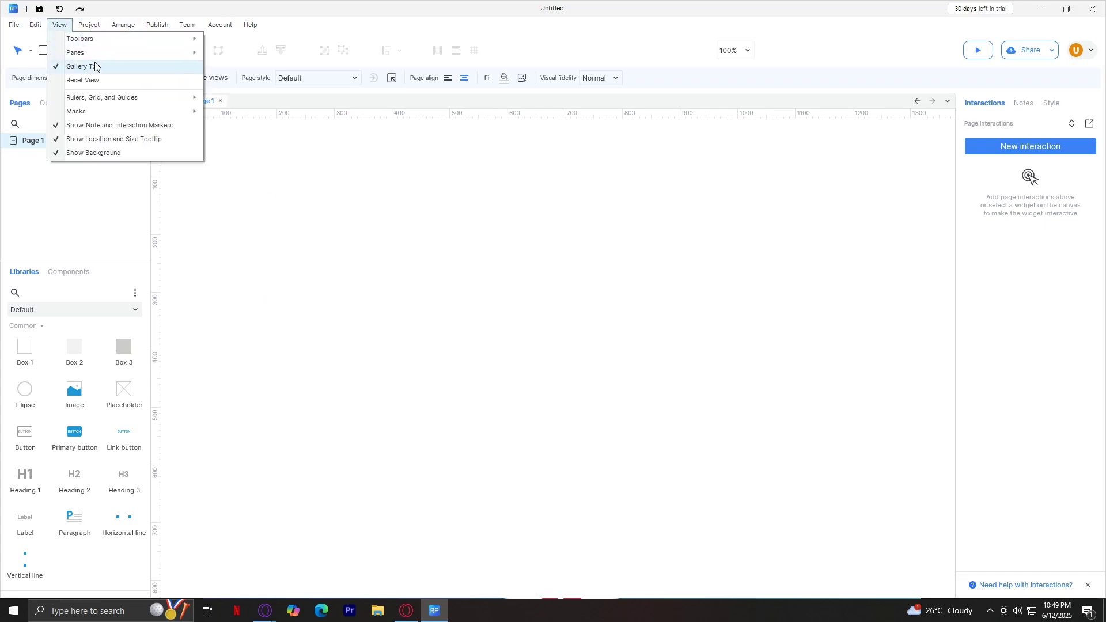
left_click(306, 27)
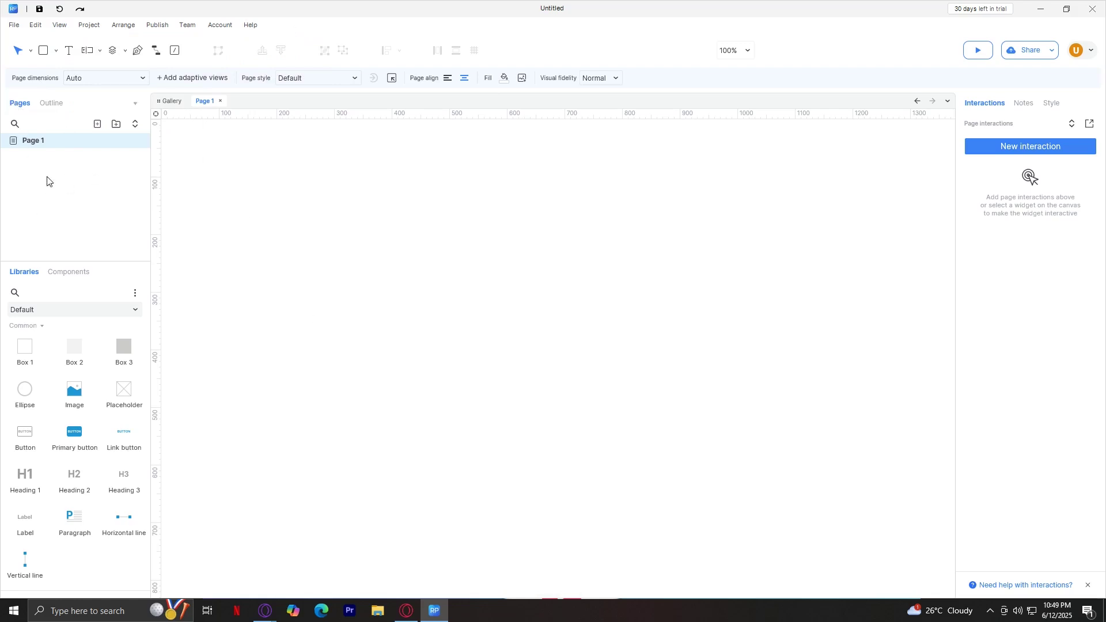
left_click(30, 192)
left_click(101, 121)
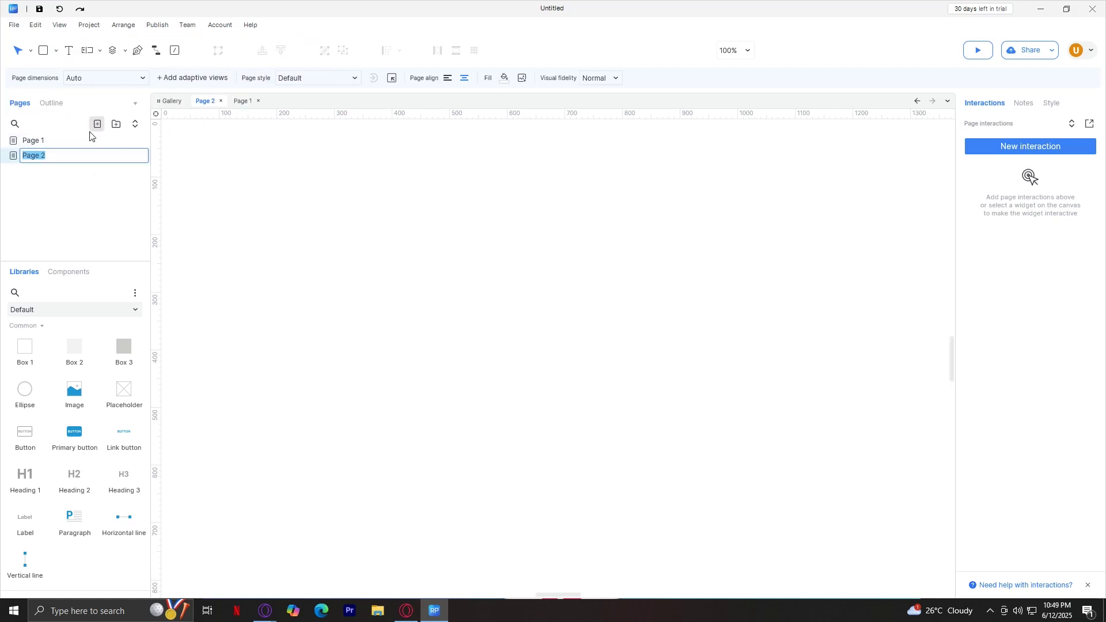
left_click(98, 123)
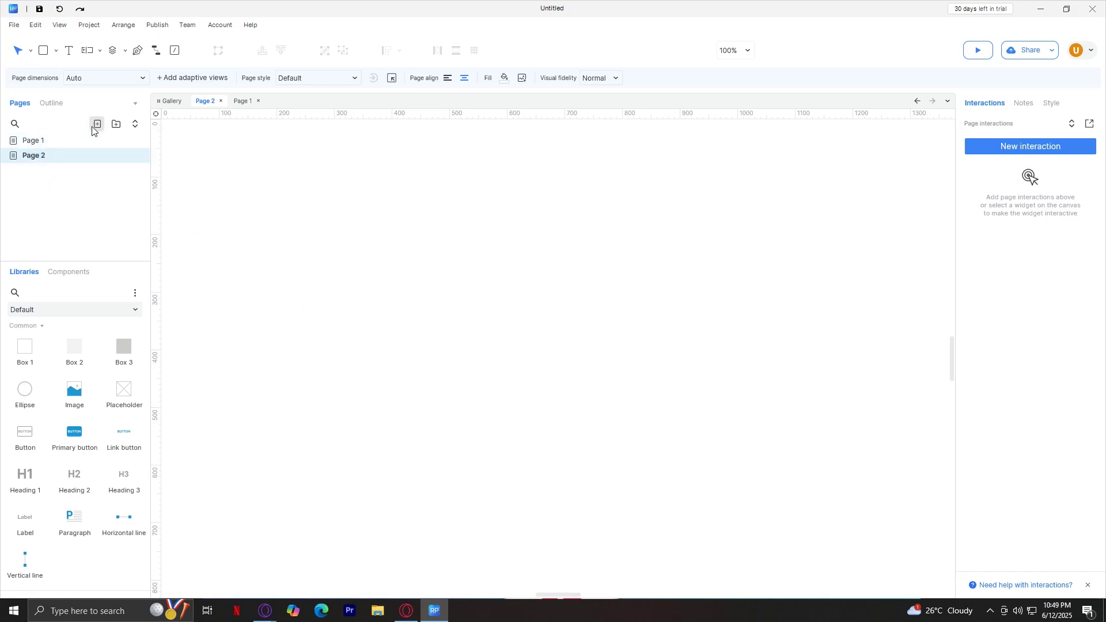
left_click(88, 198)
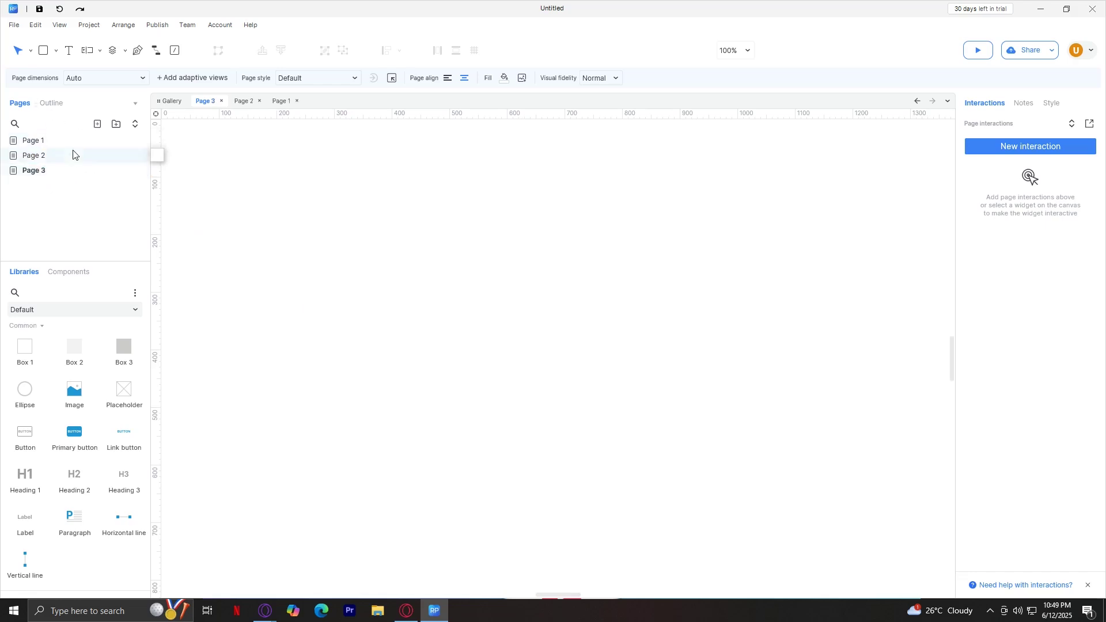
left_click(51, 104)
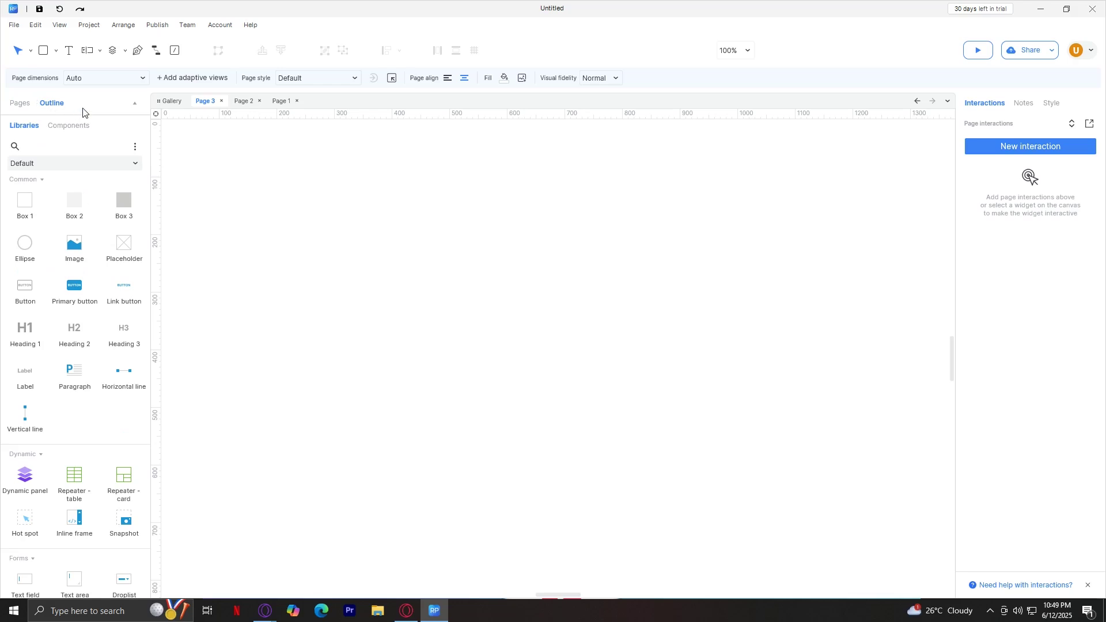
- Place a 300 by 170 rectangle on Page 3 and a tall image placeholder beside it
left_click(134, 104)
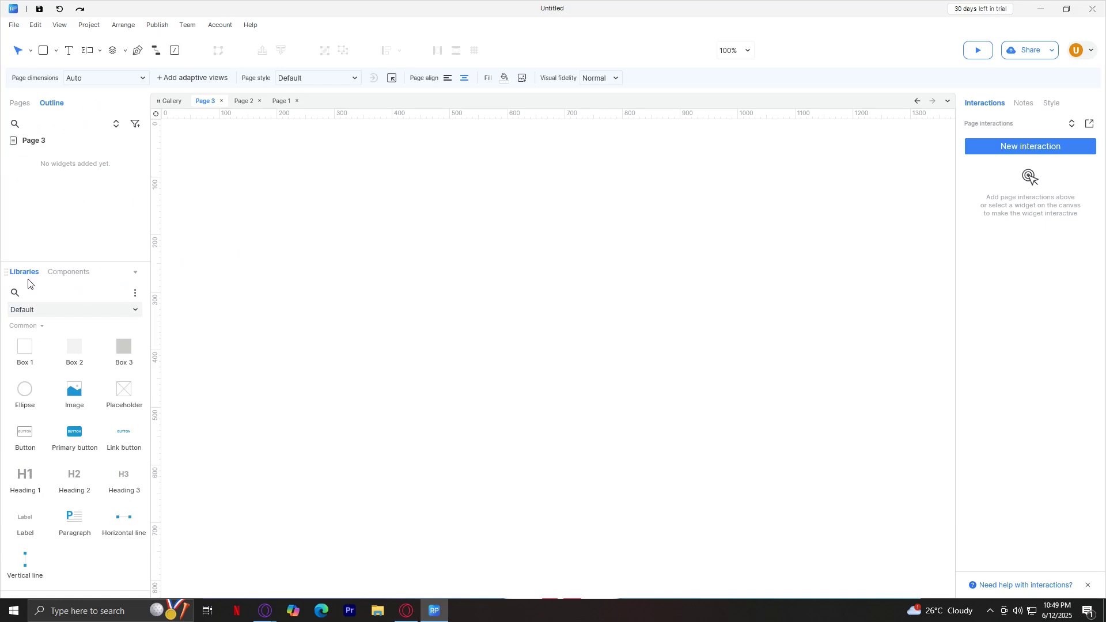
scroll(66, 363, "down", 2)
scroll(58, 371, "up", 2)
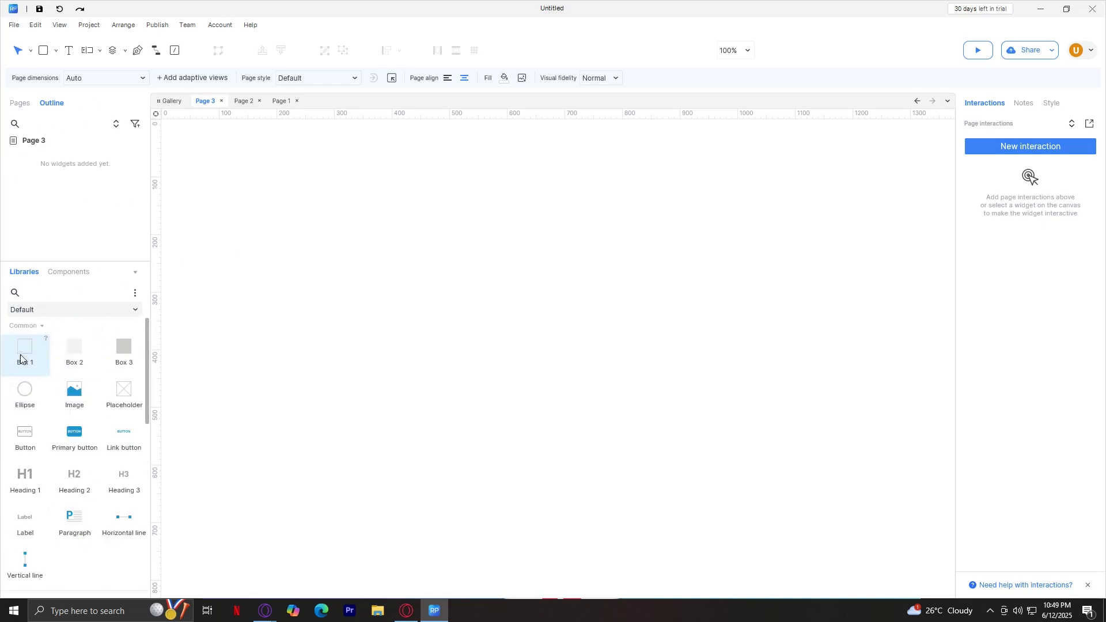
left_click_drag(19, 355, 465, 237)
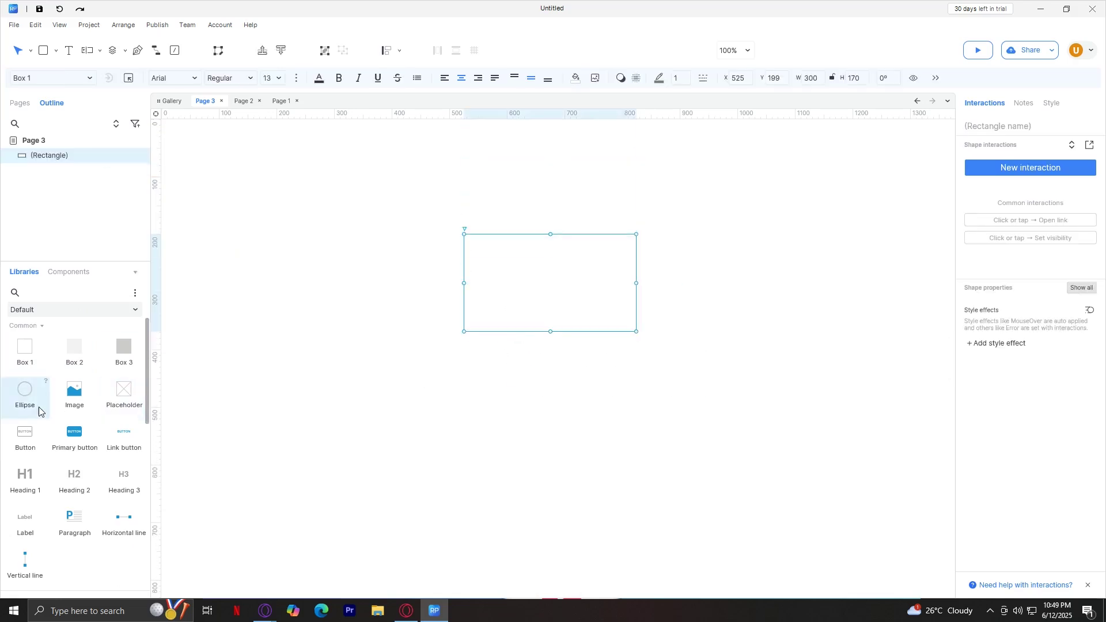
left_click_drag(75, 392, 725, 419)
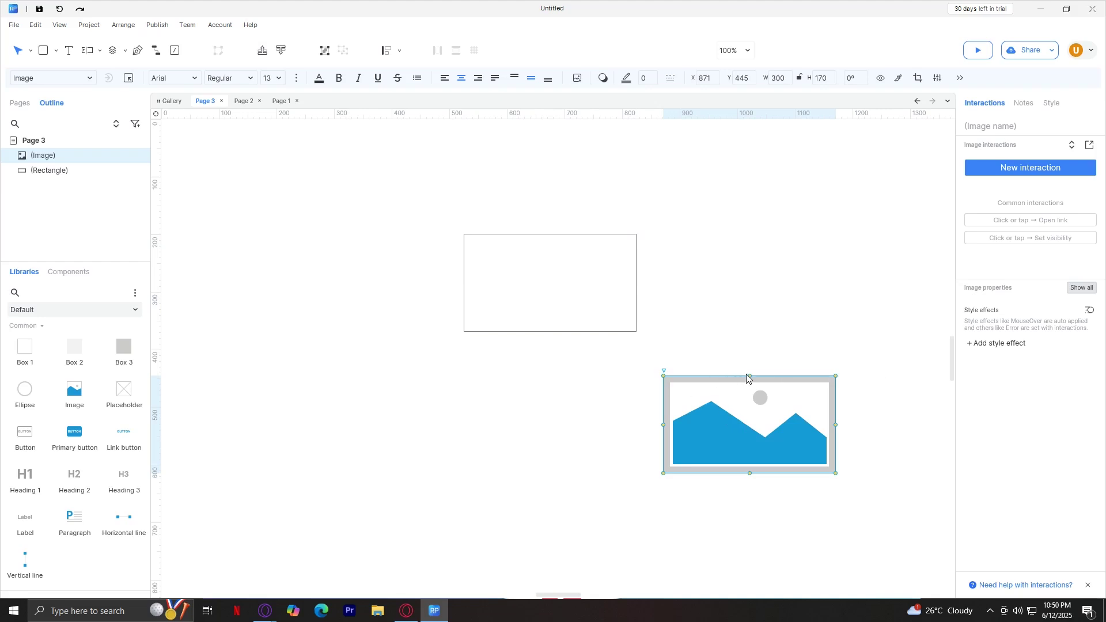
left_click_drag(749, 375, 749, 257)
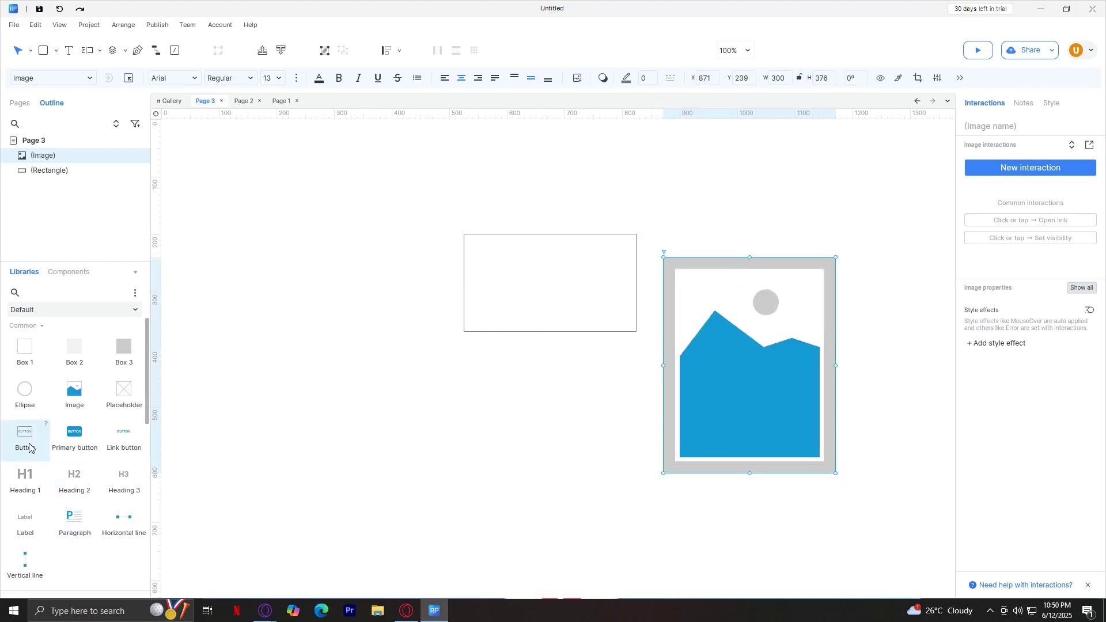
- Add a button, a three-column table and a checkbox around the rectangle
left_click_drag(375, 419, 344, 289)
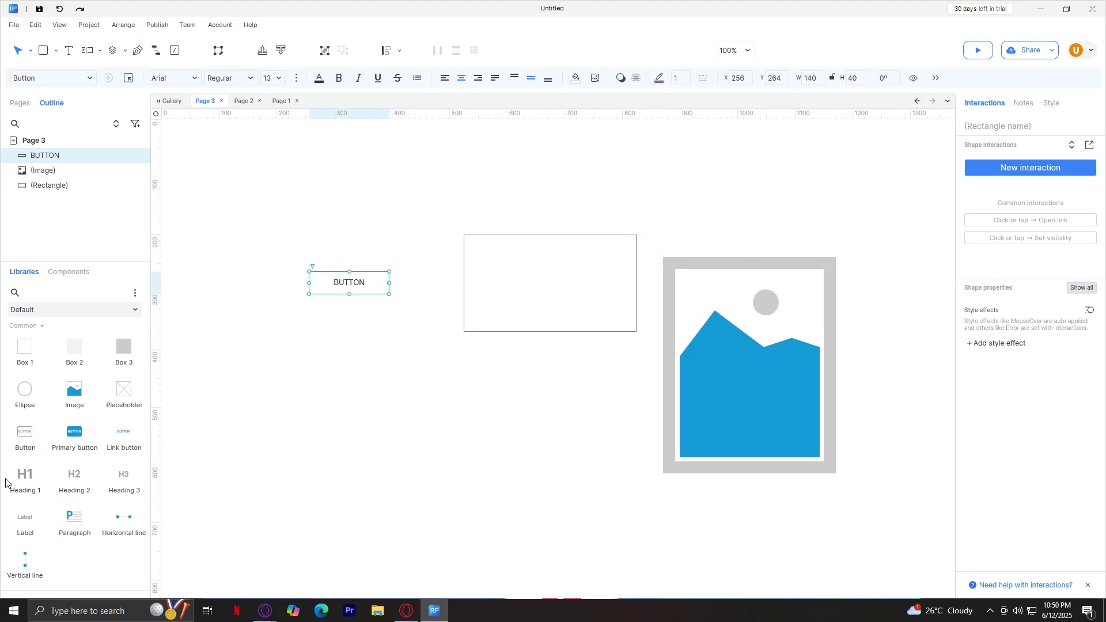
scroll(75, 485, "down", 2)
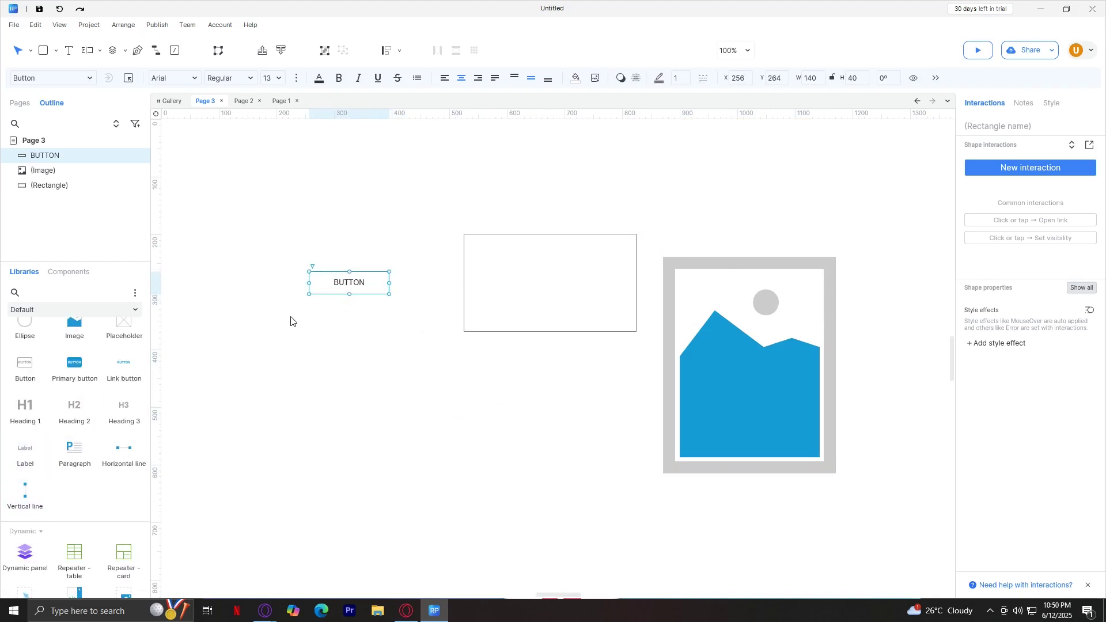
scroll(95, 375, "down", 5)
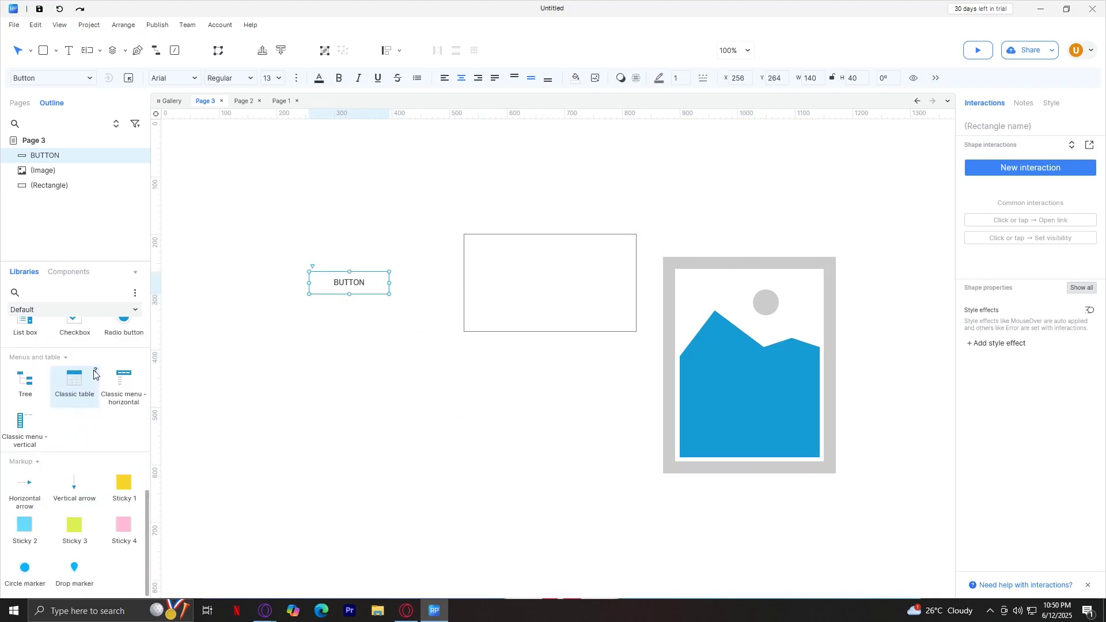
scroll(95, 375, "up", 5)
scroll(95, 375, "down", 5)
scroll(95, 378, "up", 5)
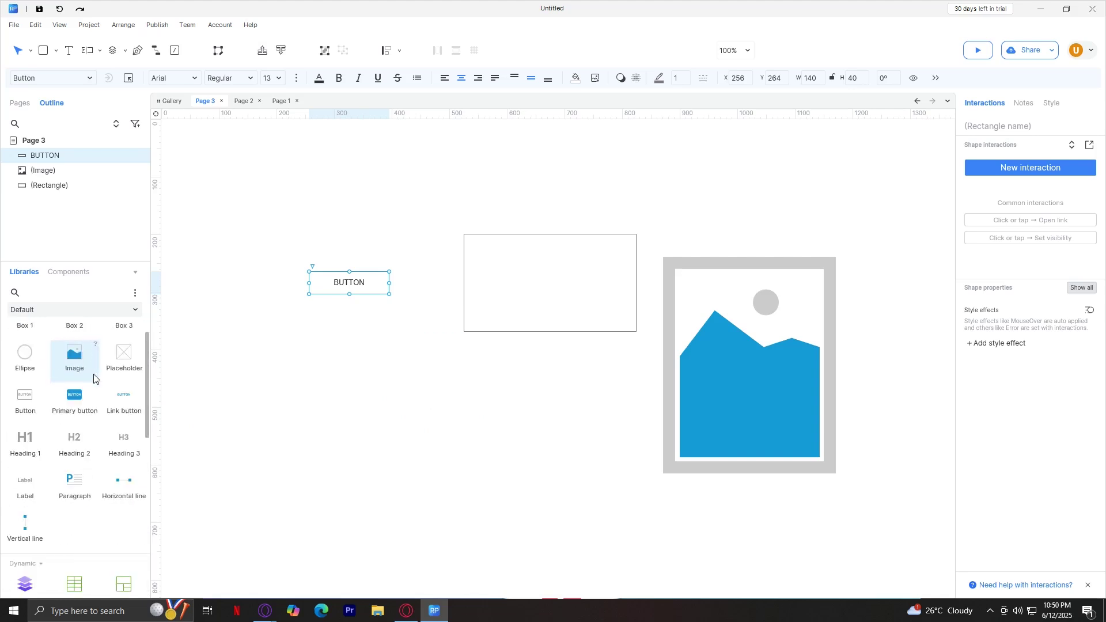
scroll(95, 378, "down", 5)
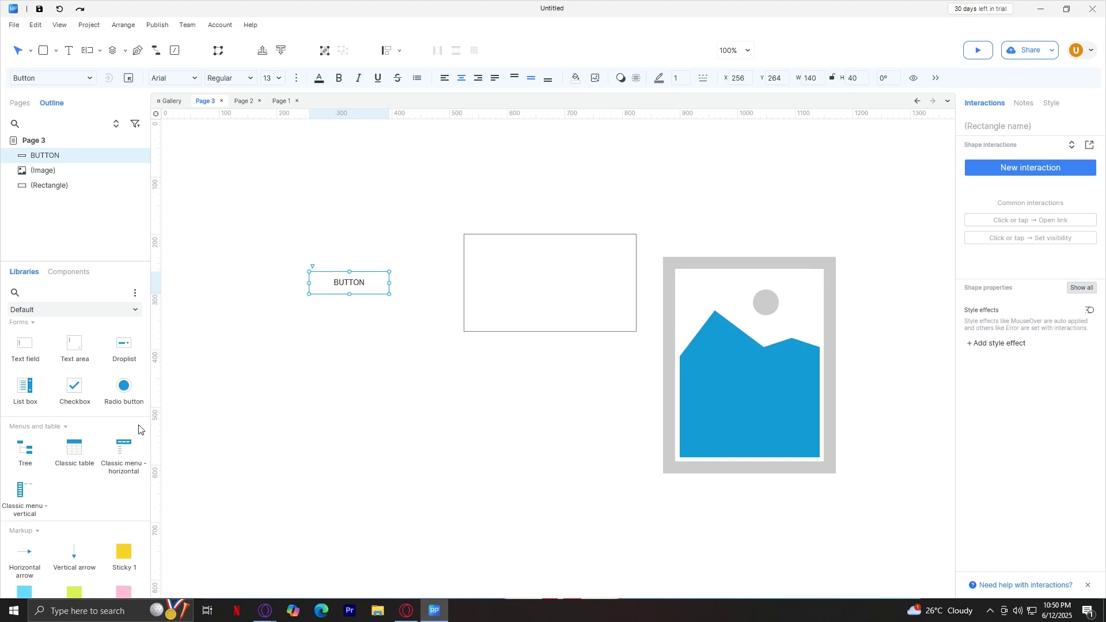
left_click_drag(74, 452, 334, 374)
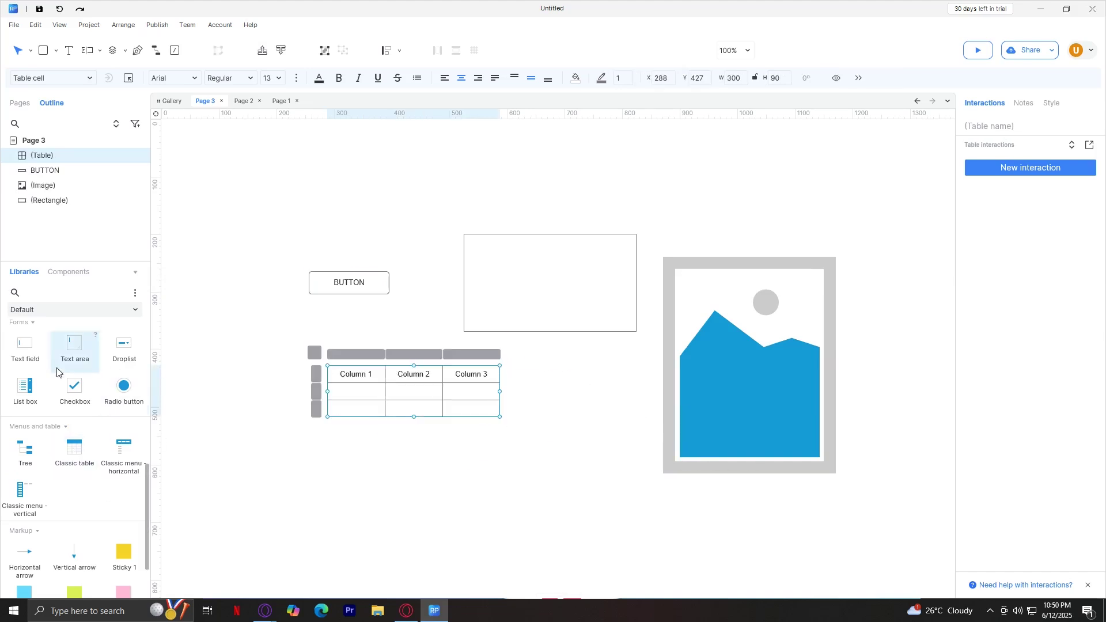
left_click_drag(63, 385, 385, 209)
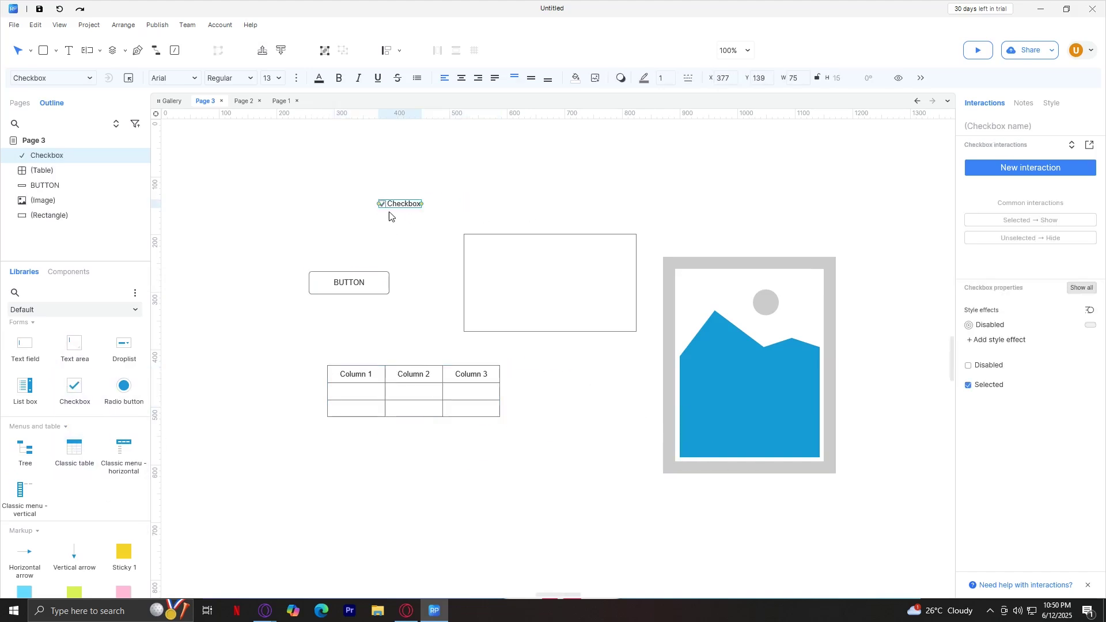
double_click(382, 206)
key("Escape")
left_click(568, 168)
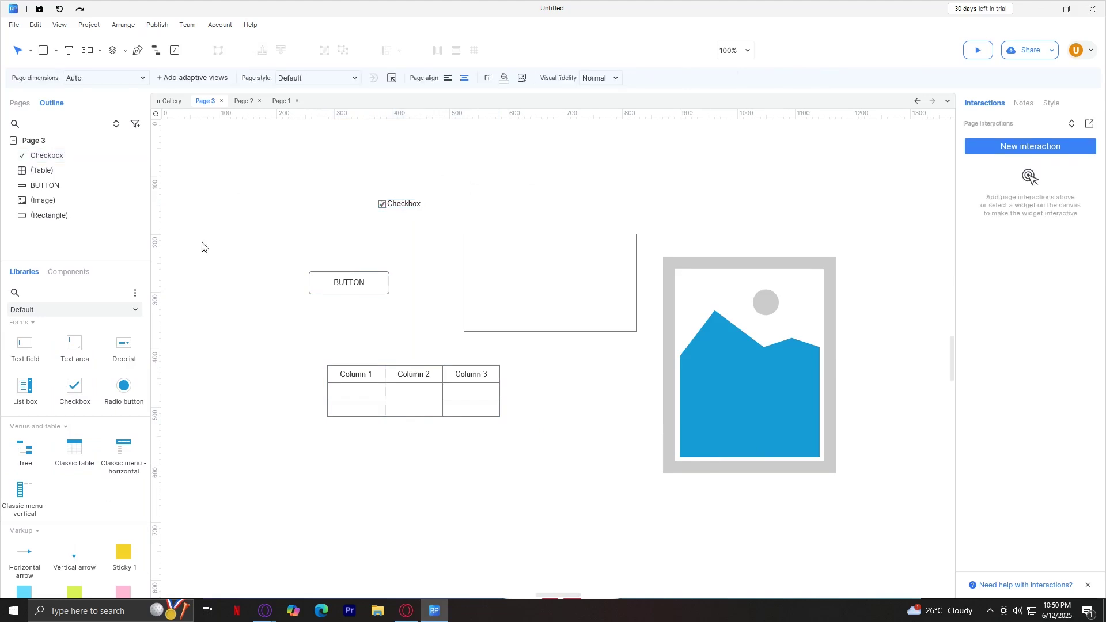
- Create a new Component 1 in the Components panel and go back to Page 3
left_click(81, 273)
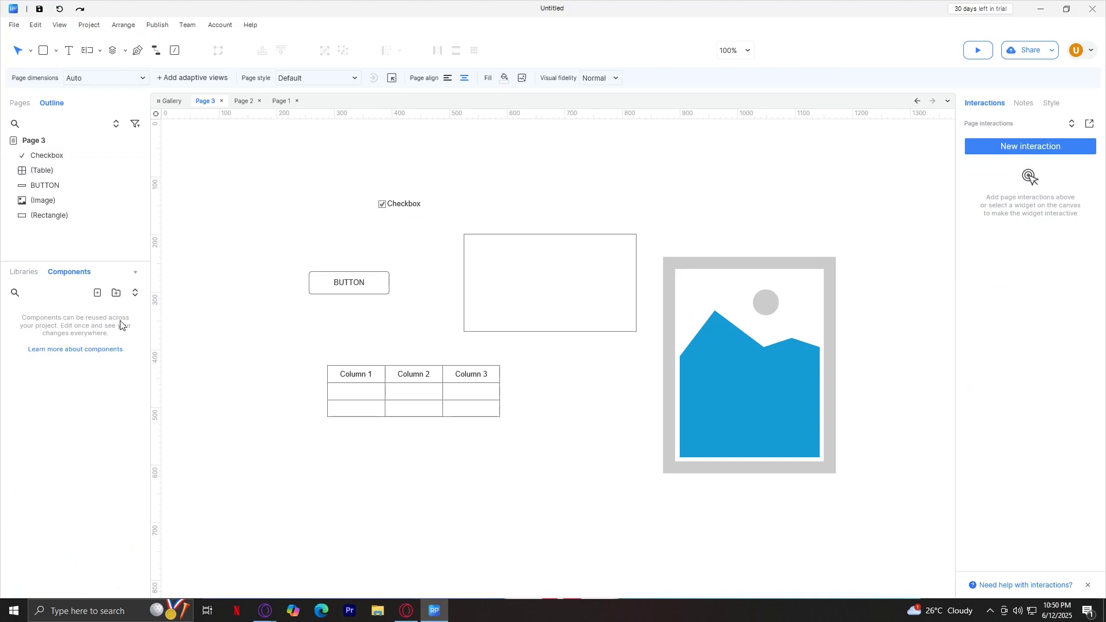
left_click(98, 293)
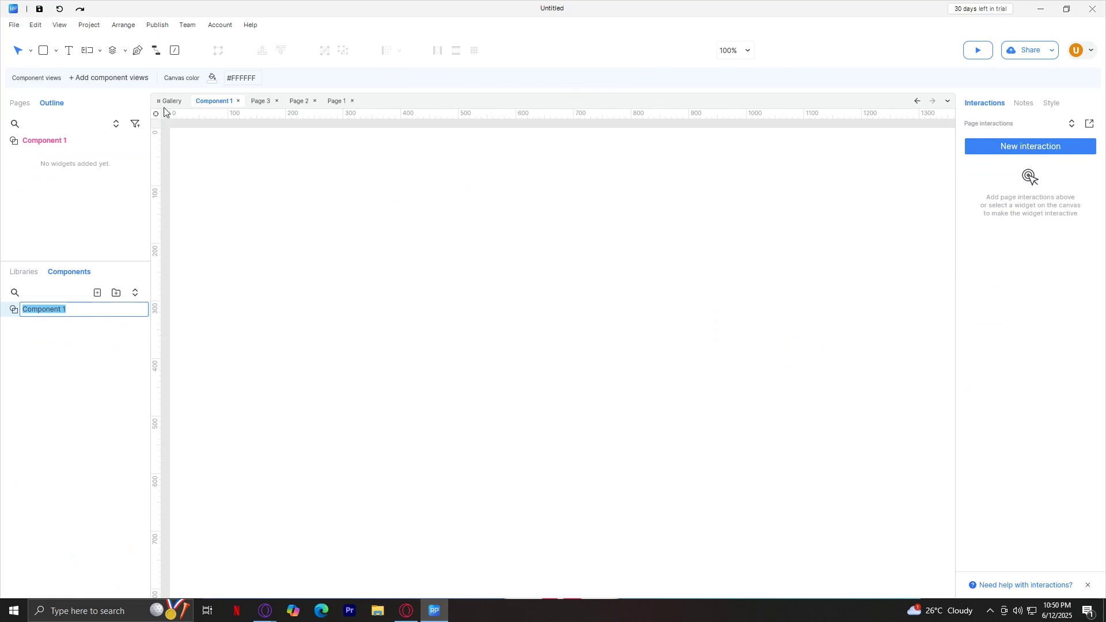
left_click(263, 101)
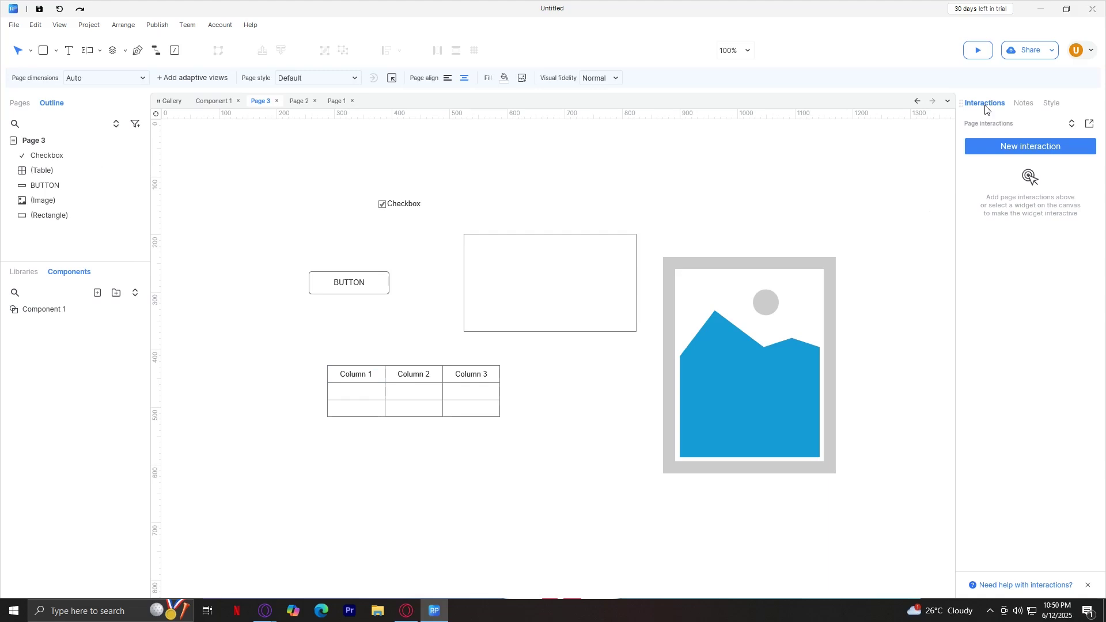
- Give Page 3 a Page key down interaction with an Open link action
left_click(1020, 144)
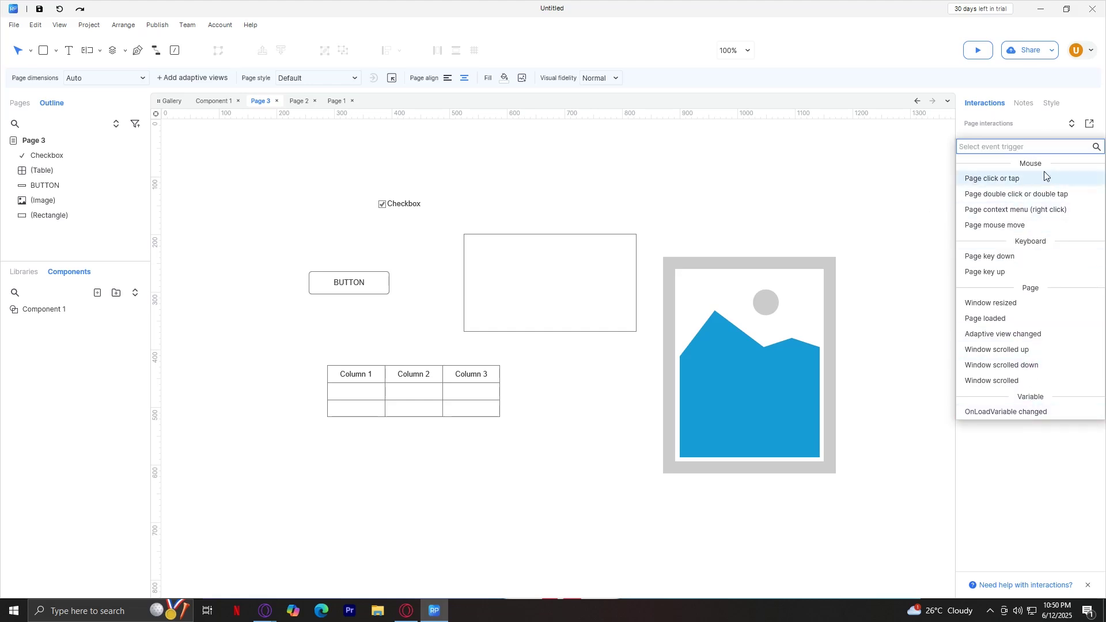
left_click(1005, 257)
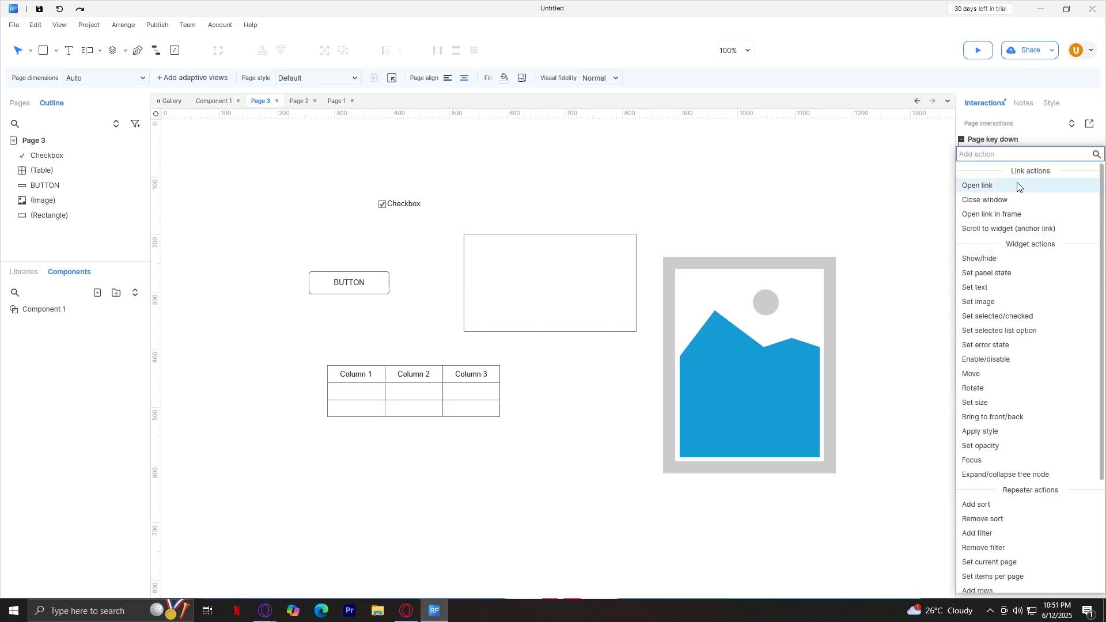
left_click(1027, 185)
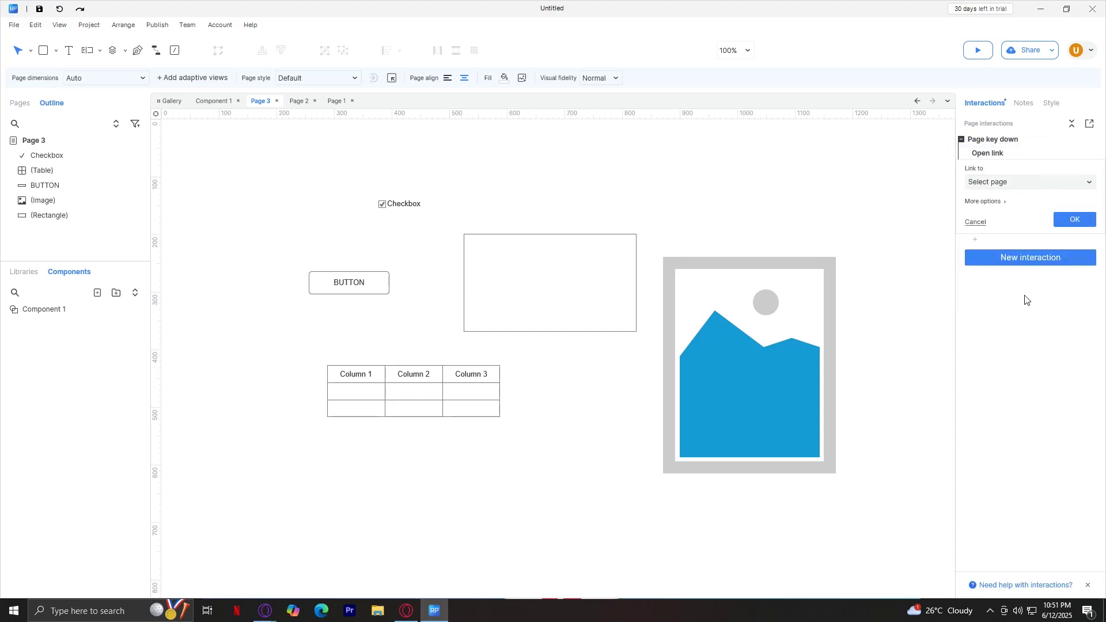
- View Page 3's Page overview note, then bring up its style fill colour picker
left_click(1023, 105)
left_click(1015, 162)
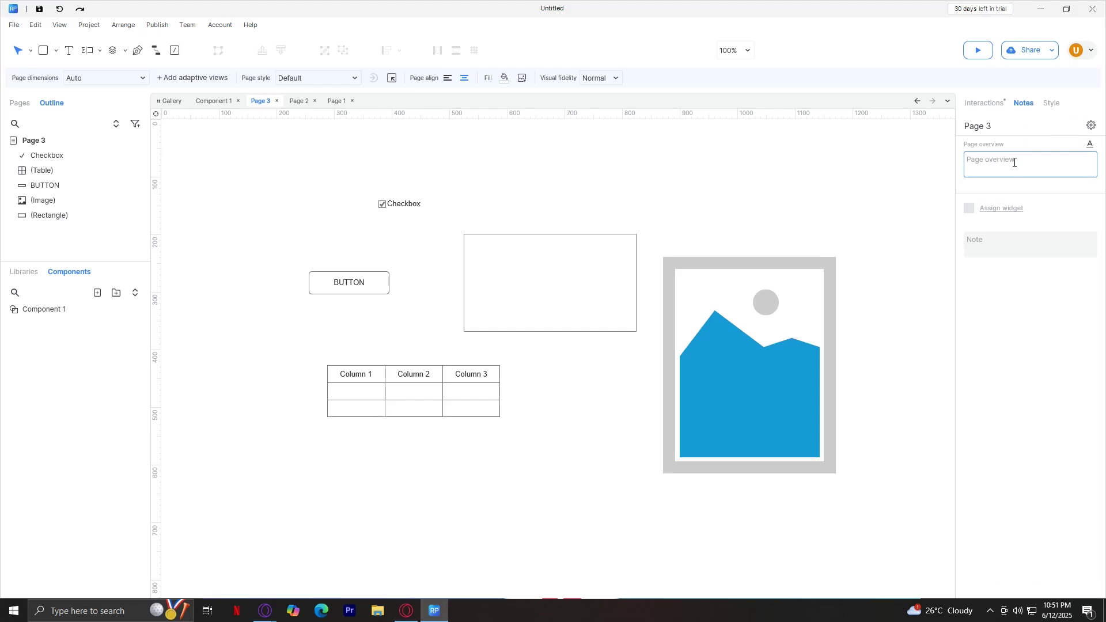
left_click(1058, 106)
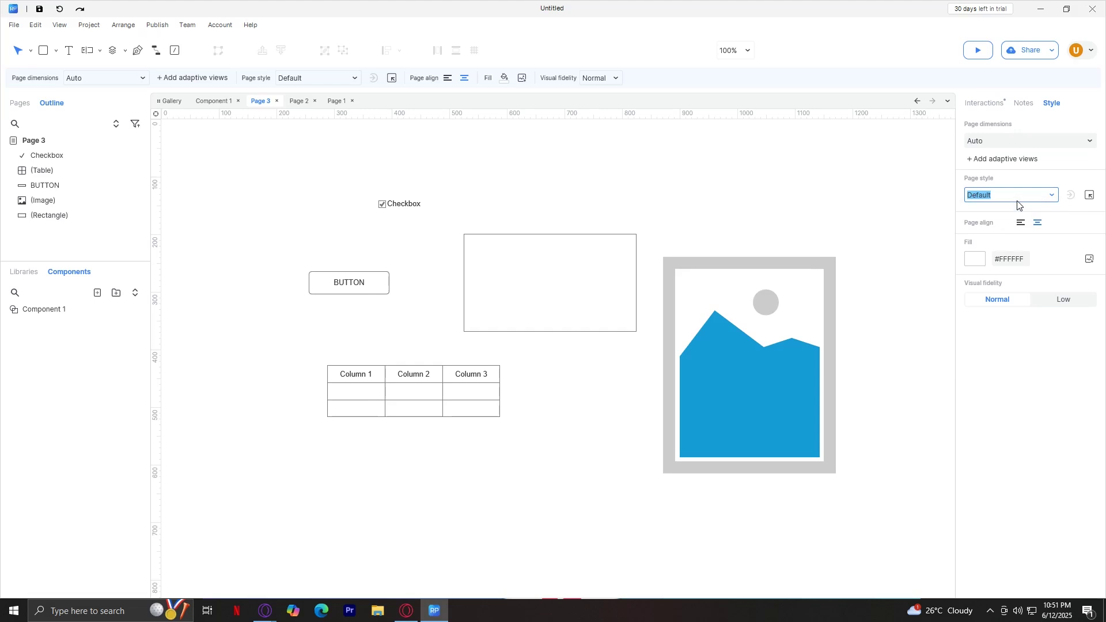
left_click(981, 260)
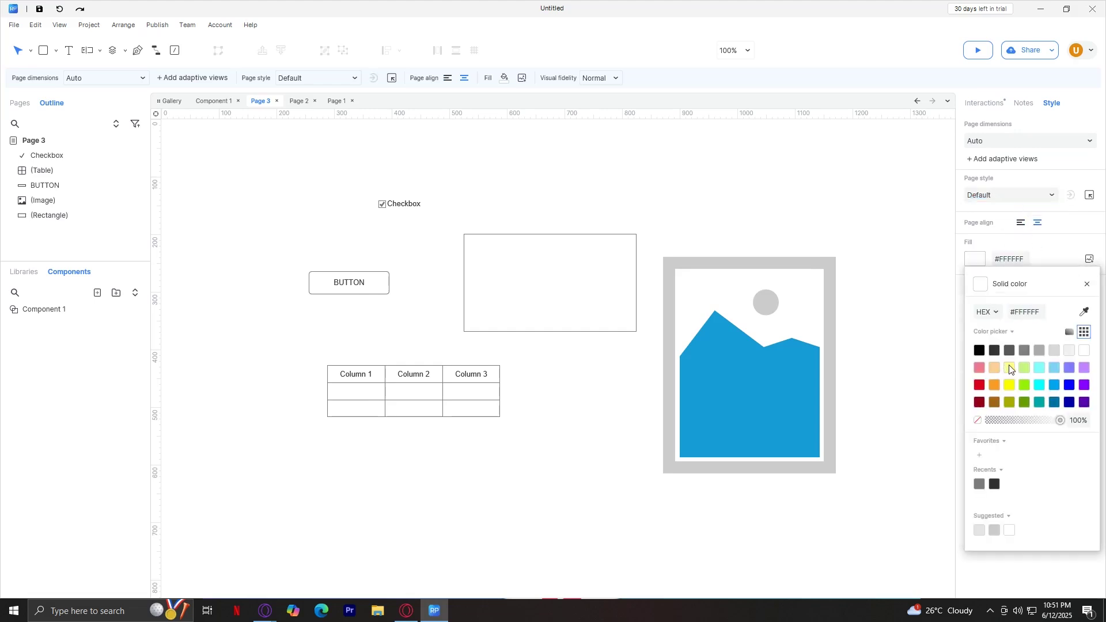
- Try light yellow and dark red, then set Page 3's fill to black (#000000)
left_click(1010, 368)
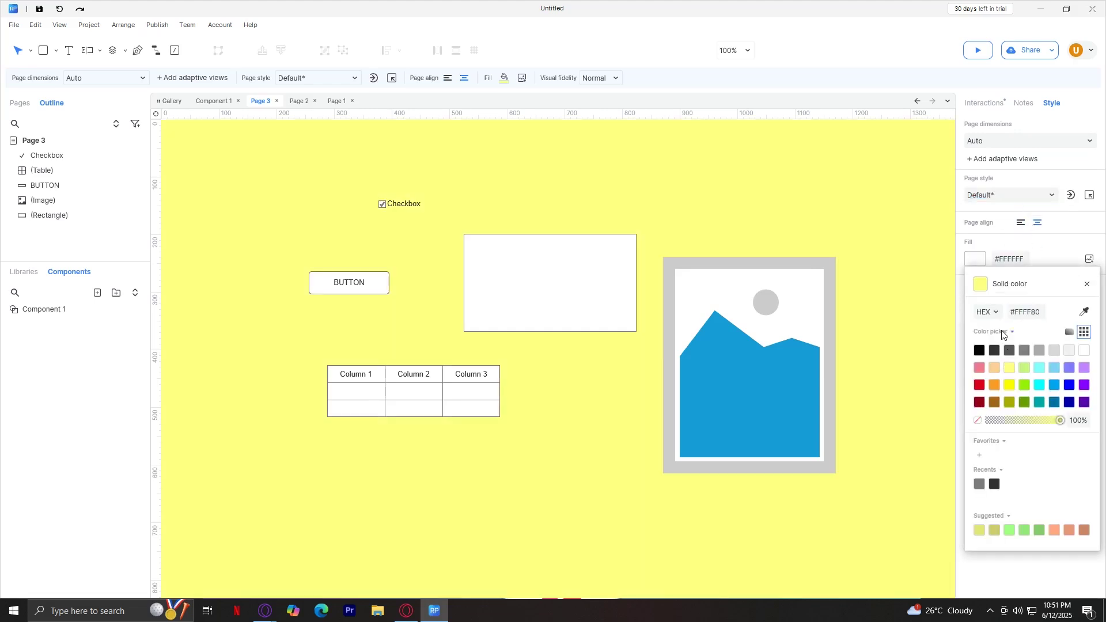
left_click(980, 403)
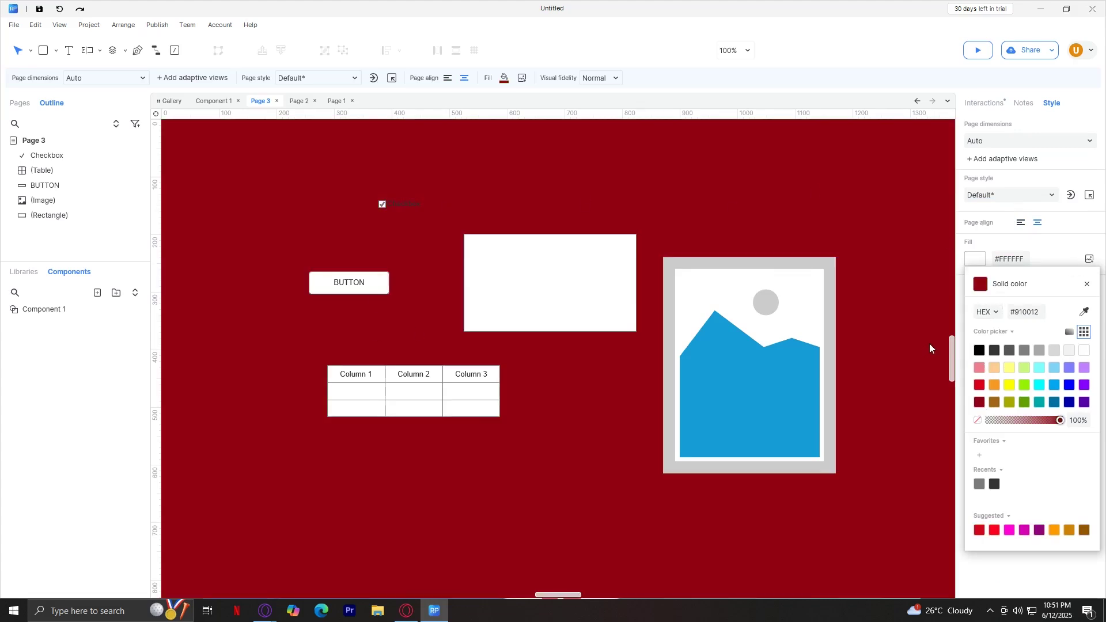
left_click(980, 351)
left_click(1046, 251)
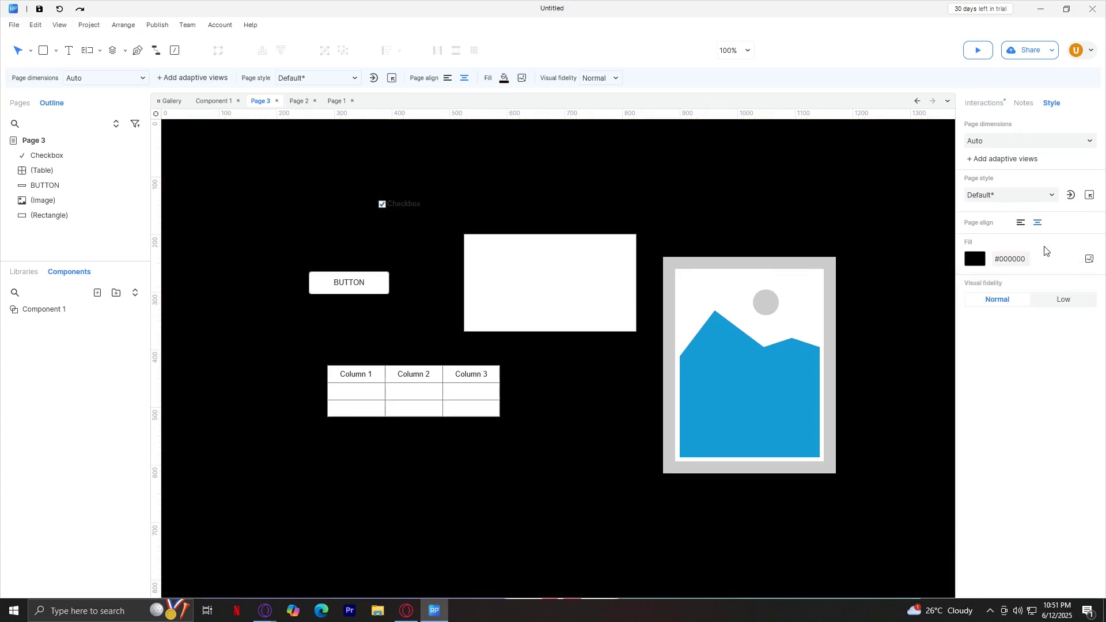
left_click(1064, 300)
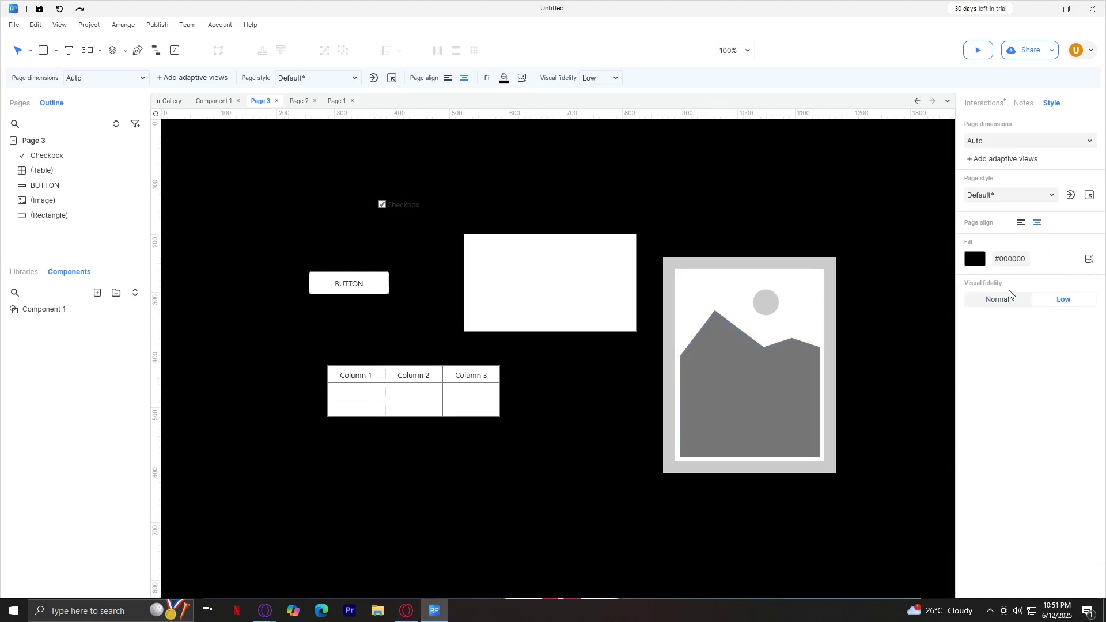
left_click(1007, 308)
left_click(1049, 311)
left_click(998, 307)
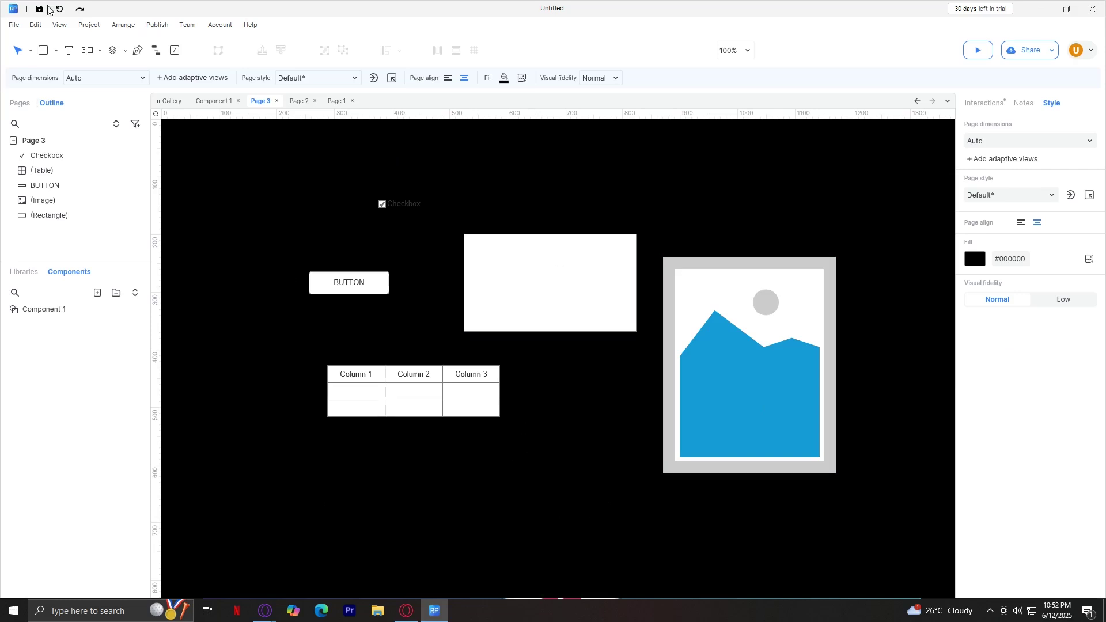
left_click(89, 25)
- Move the white box up, the image down-left, the table right and BUTTON further left
left_click(58, 40)
left_click(17, 51)
mouse_move(592, 296)
left_mouse_down()
mouse_move(638, 271)
mouse_move(595, 439)
mouse_move(579, 284)
left_mouse_up()
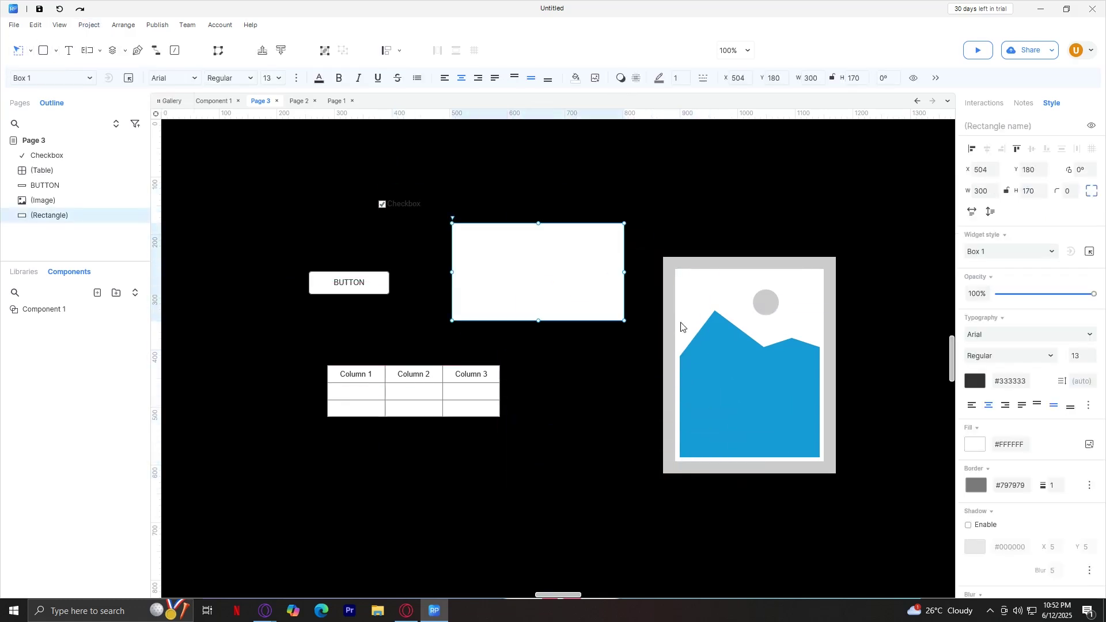
left_click_drag(725, 341, 704, 385)
left_click_drag(414, 408, 451, 416)
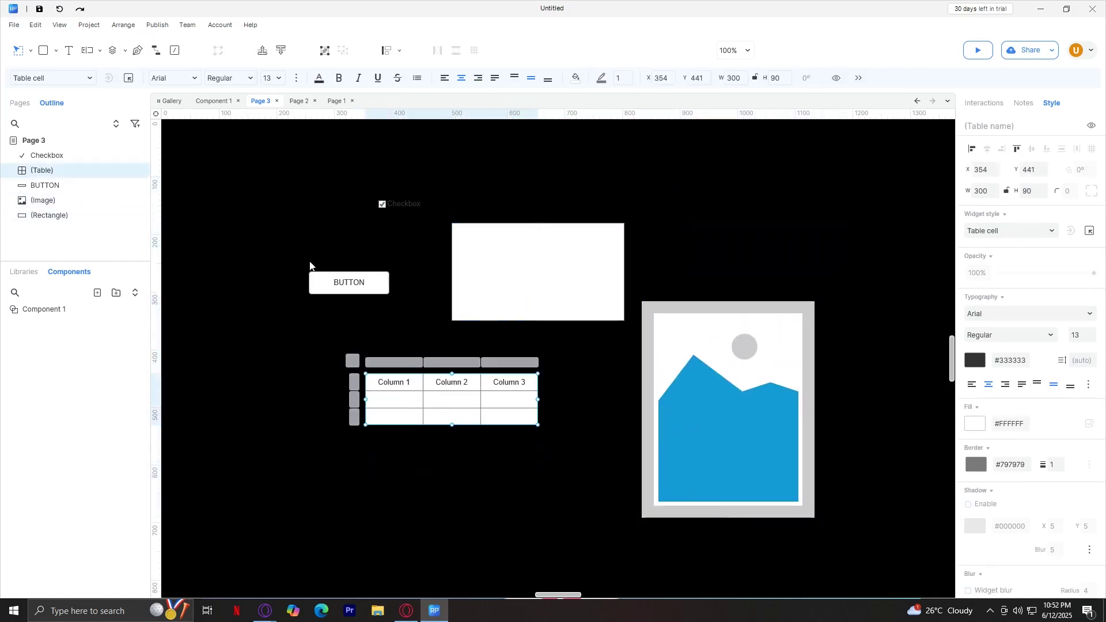
left_click_drag(353, 297, 269, 300)
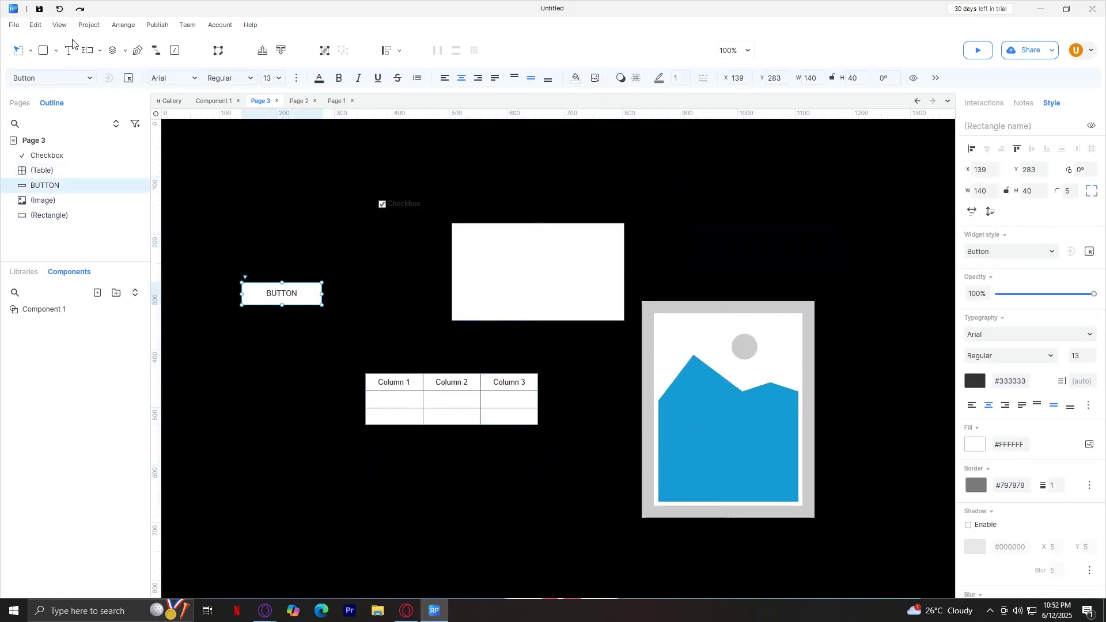
- Nudge BUTTON left and down and draw a small square above it
left_click(40, 56)
left_click_drag(254, 172, 309, 228)
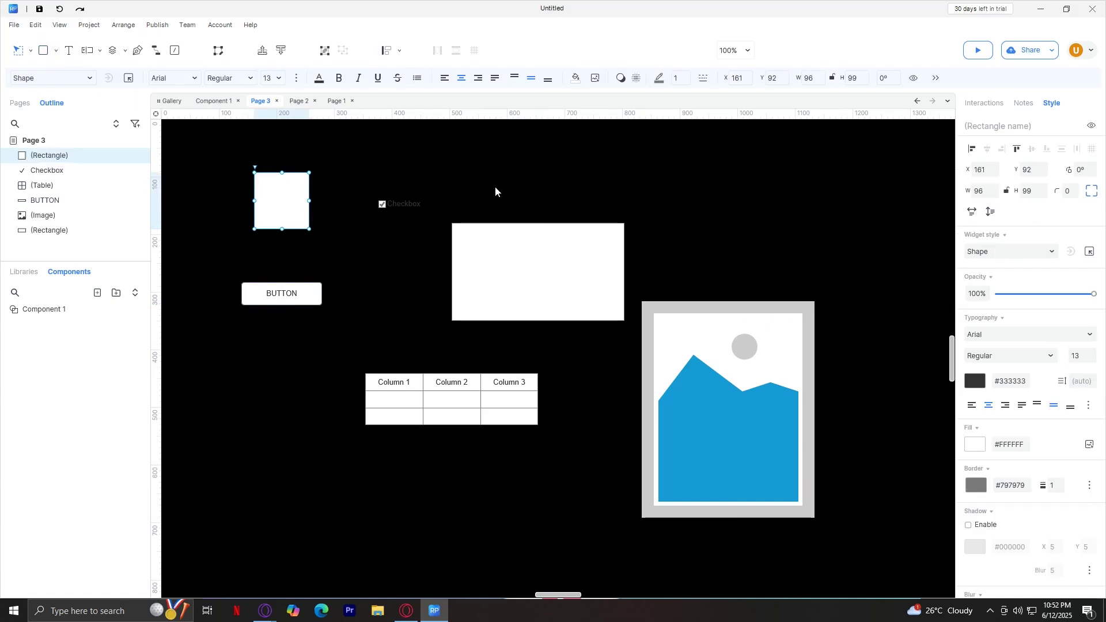
left_click_drag(492, 170, 743, 172)
left_click_drag(341, 241, 374, 299)
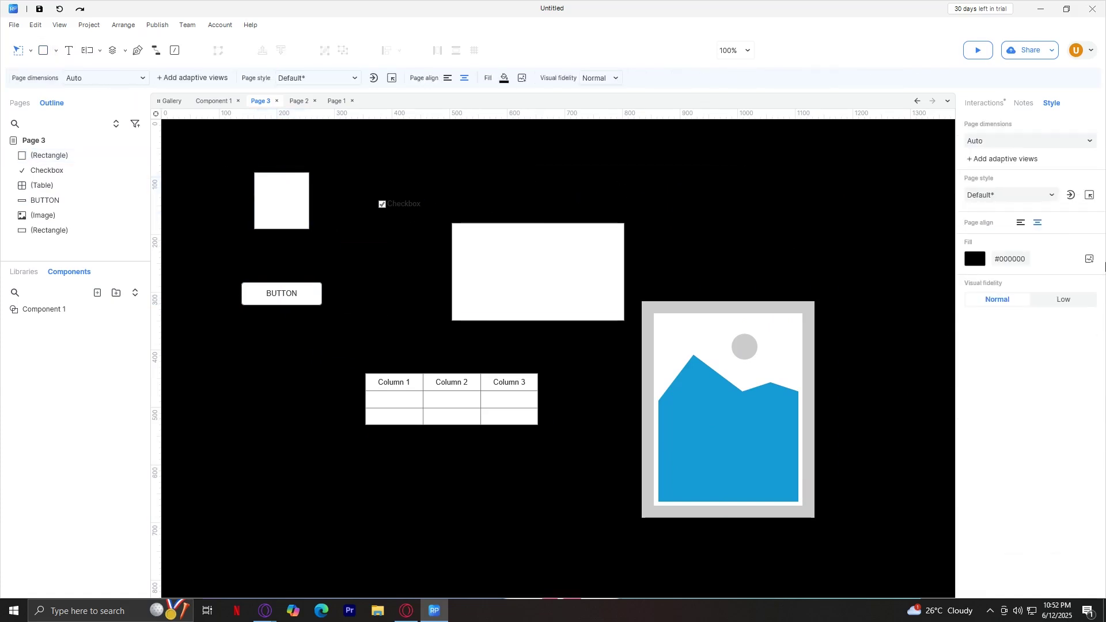
left_click(976, 258)
left_click(289, 145)
- Draw a 275 by 76 rectangle near the page top and a tall 79 by 244 ellipse beside the image
left_click(43, 50)
mouse_move(427, 144)
left_mouse_down()
mouse_move(462, 176)
mouse_move(585, 188)
left_mouse_up()
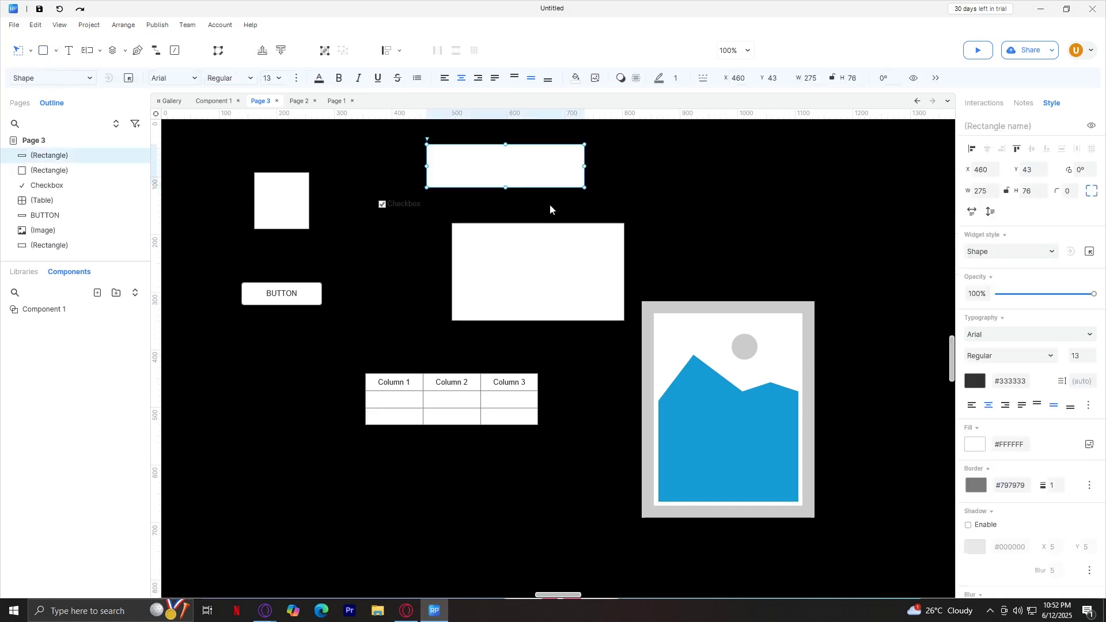
left_click(36, 25)
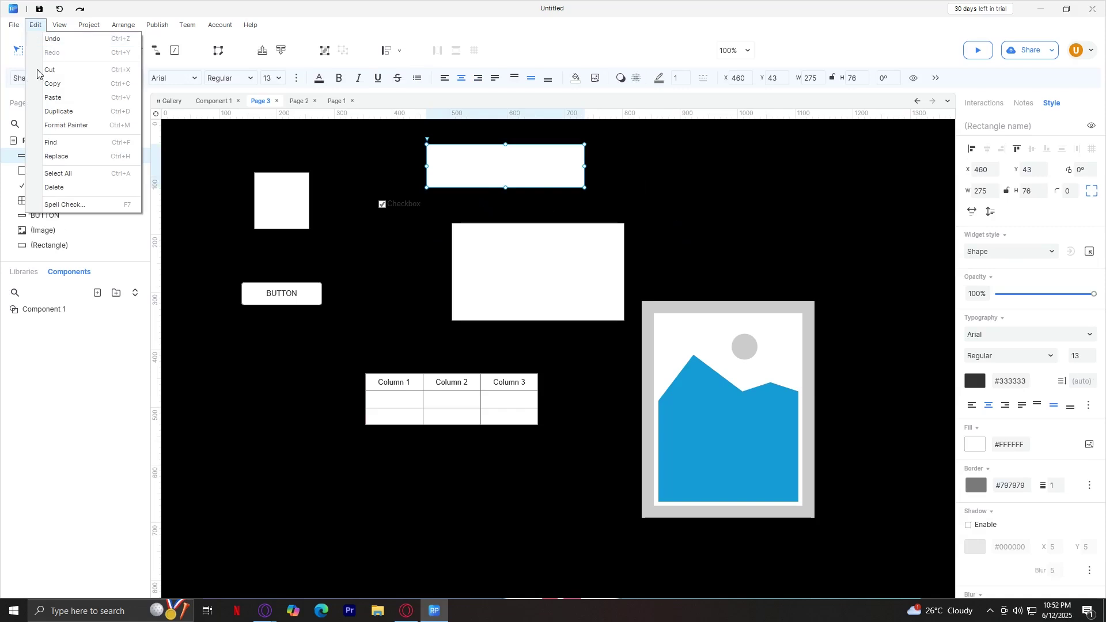
left_click(48, 25)
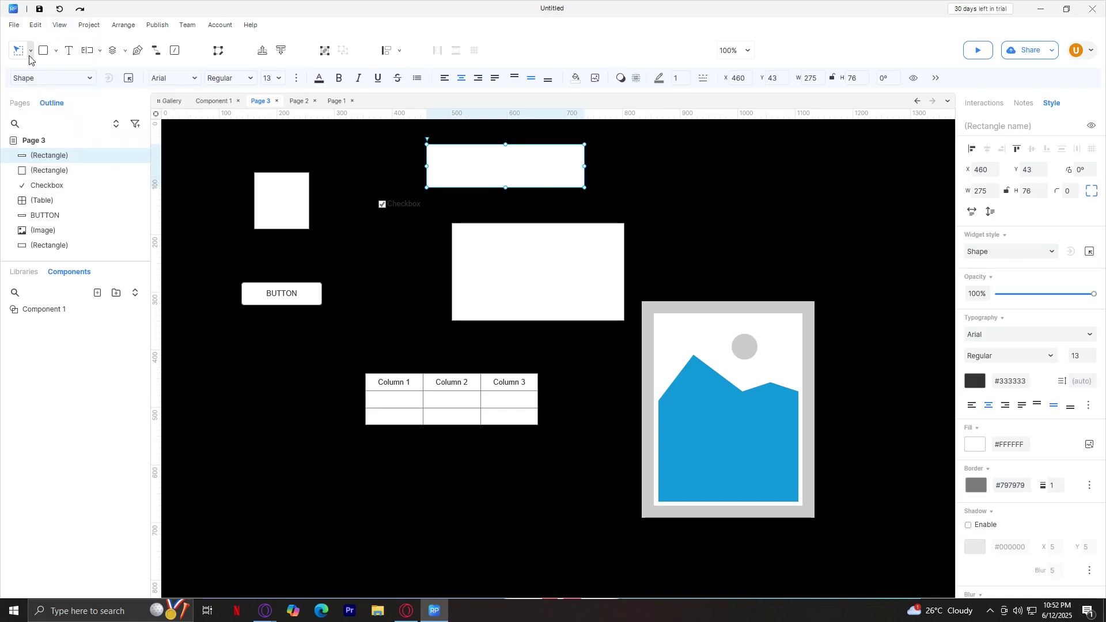
left_click(55, 51)
left_click(62, 101)
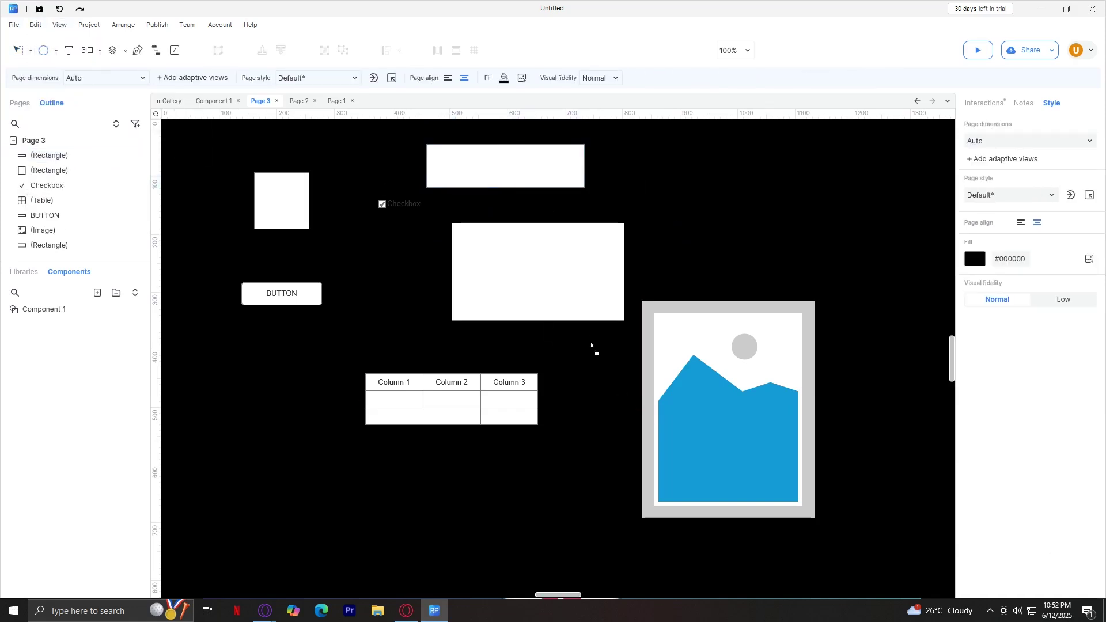
mouse_move(585, 353)
left_mouse_down()
mouse_move(603, 440)
mouse_move(630, 494)
left_mouse_up()
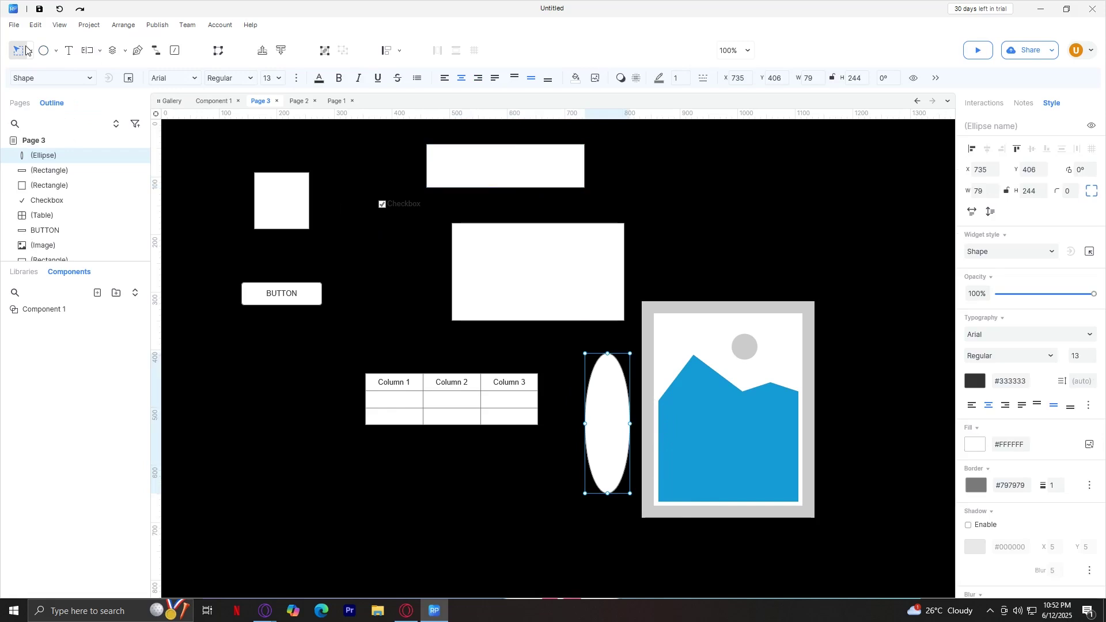
left_click(56, 51)
mouse_move(73, 144)
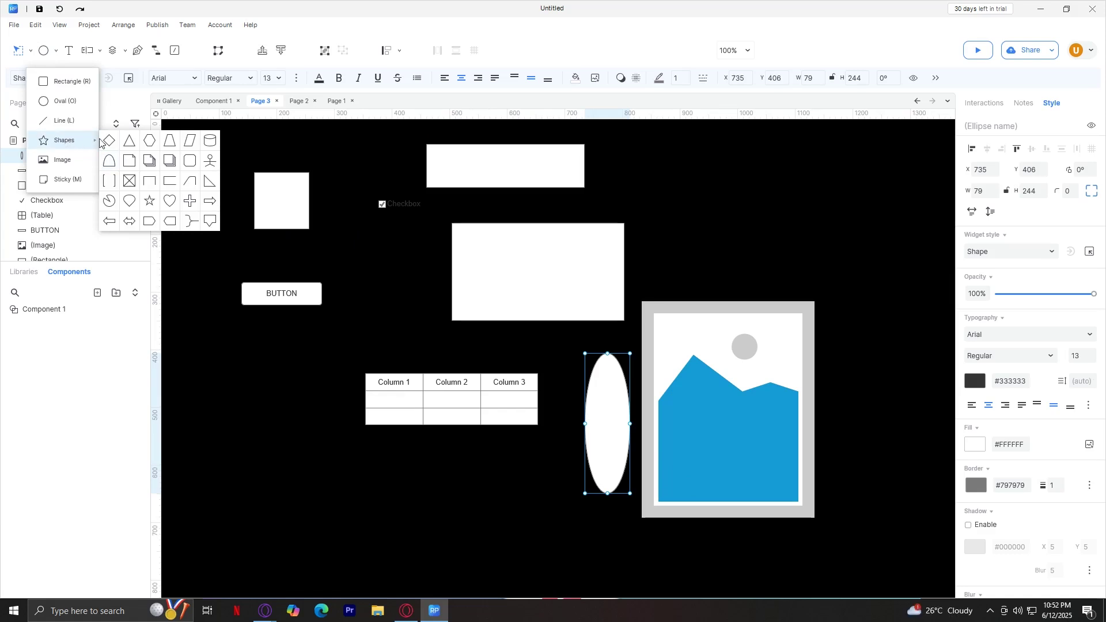
- Draw a large triangle at the top right and add a smaller 108 by 135 triangle beside the button
left_click(131, 149)
left_click_drag(729, 150, 818, 290)
left_click_drag(654, 152, 847, 296)
key("Escape")
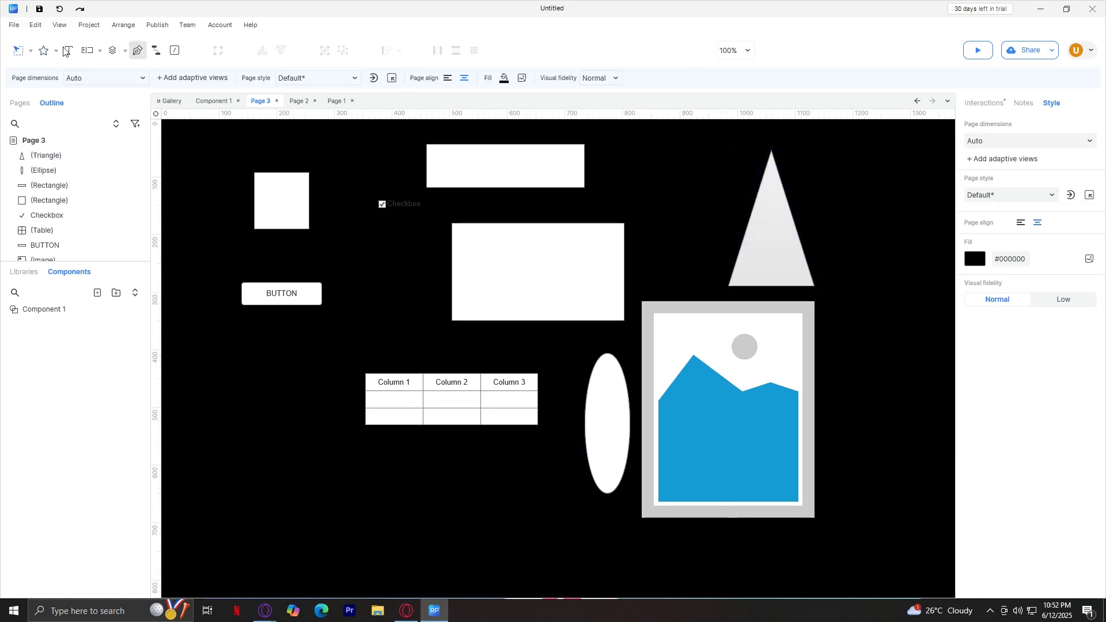
key("ctrl+v")
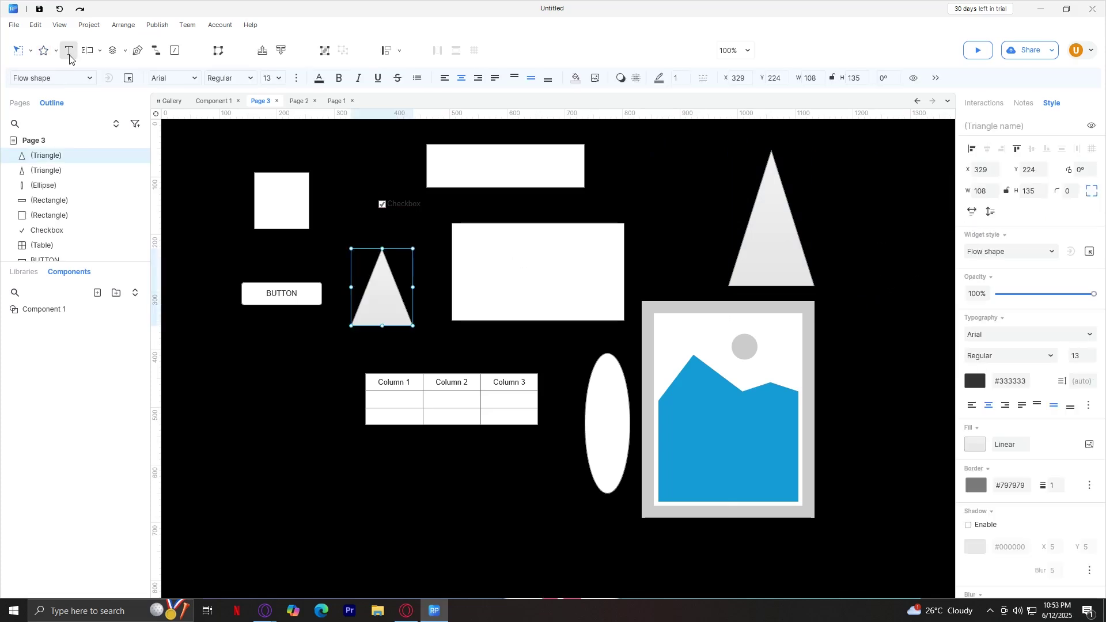
- Add a 'hello' text label below the table
key("t")
left_click(317, 453)
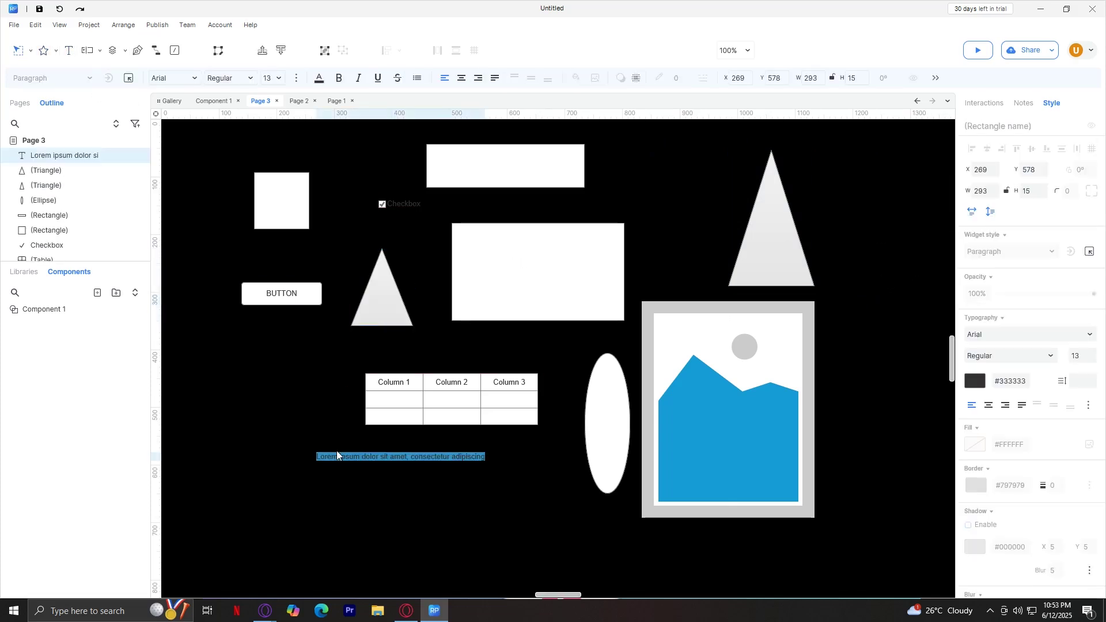
type("hello")
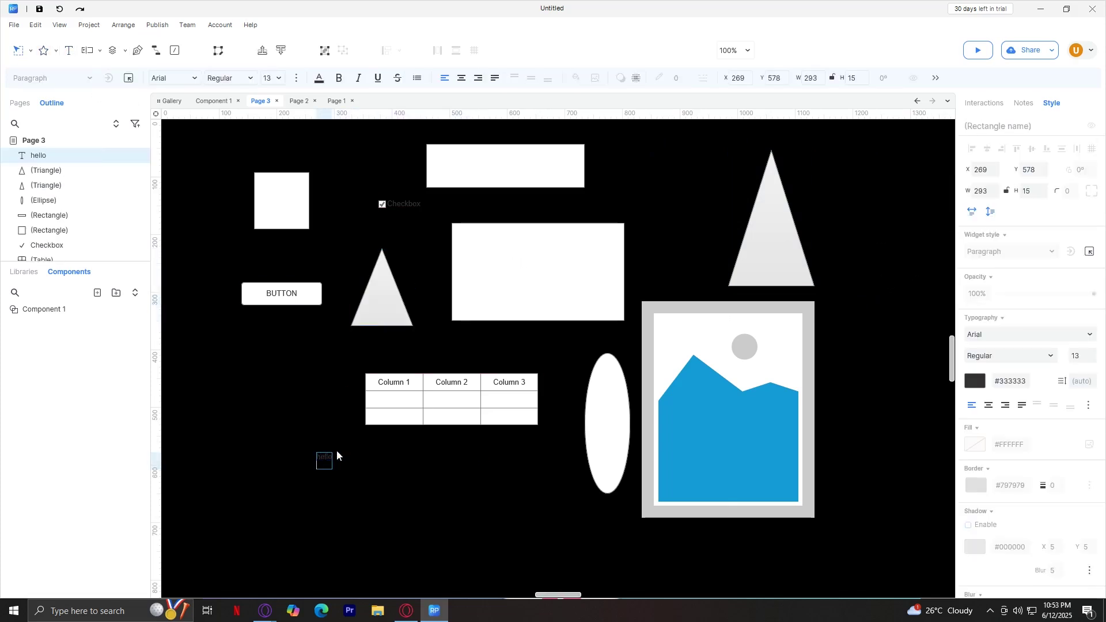
left_click(337, 453)
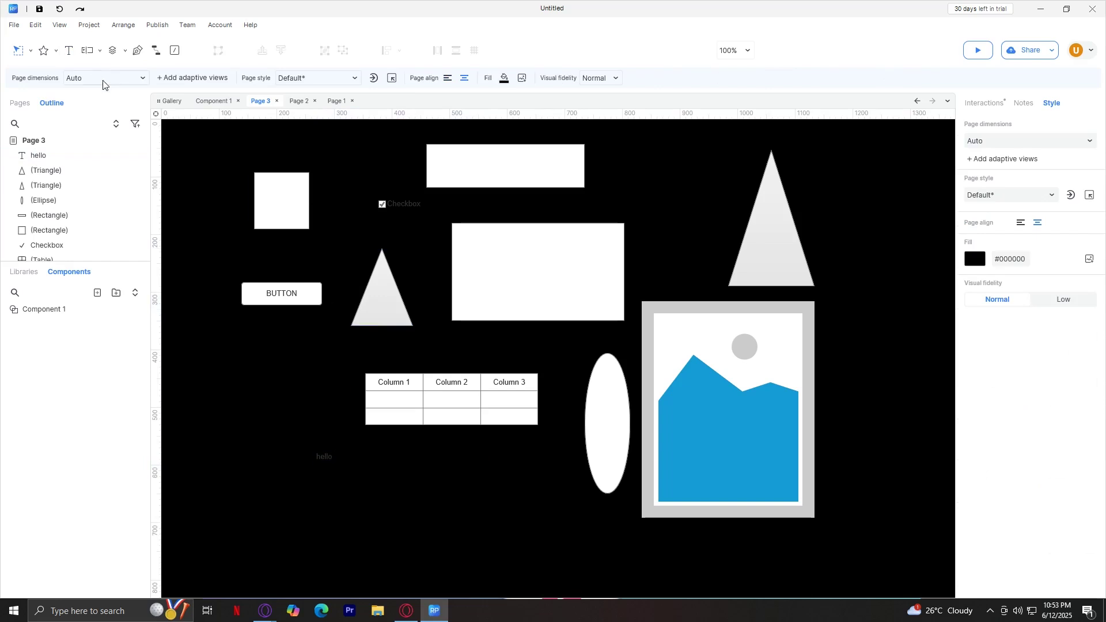
- Draw a 287 by 59 text field at X 425, Y 650 below the hello label
left_click(99, 54)
left_click_drag(407, 494, 572, 528)
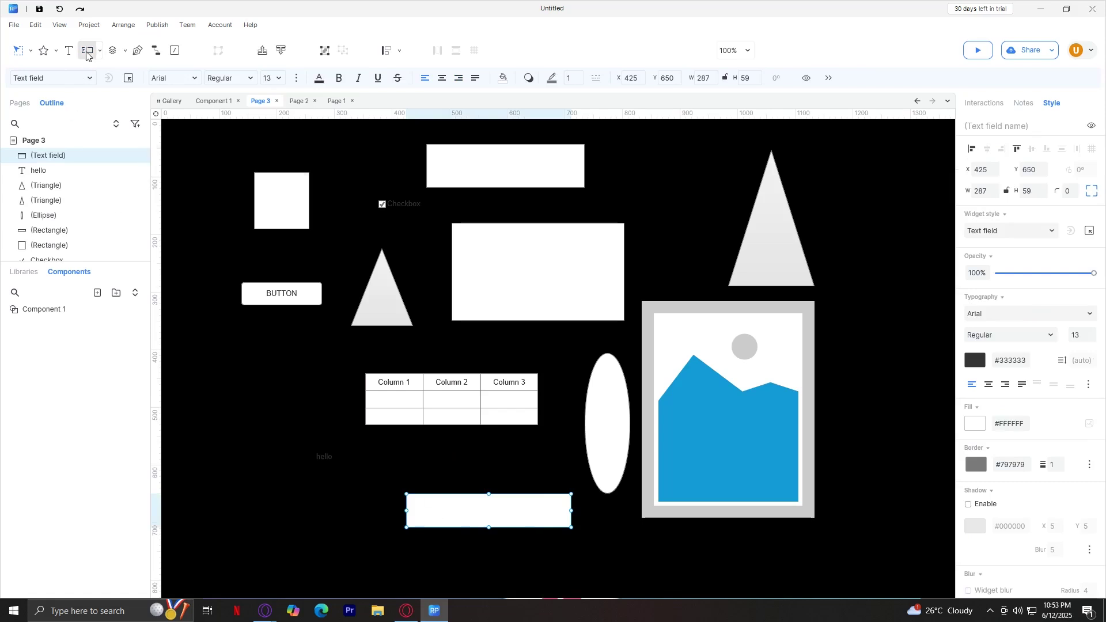
left_click(114, 53)
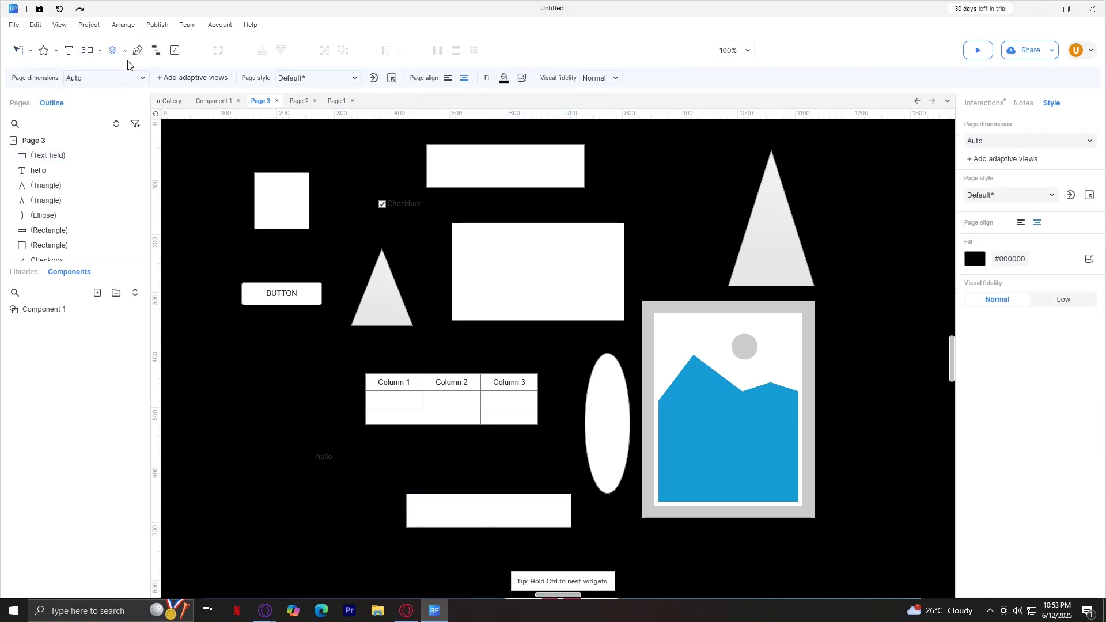
left_click(126, 52)
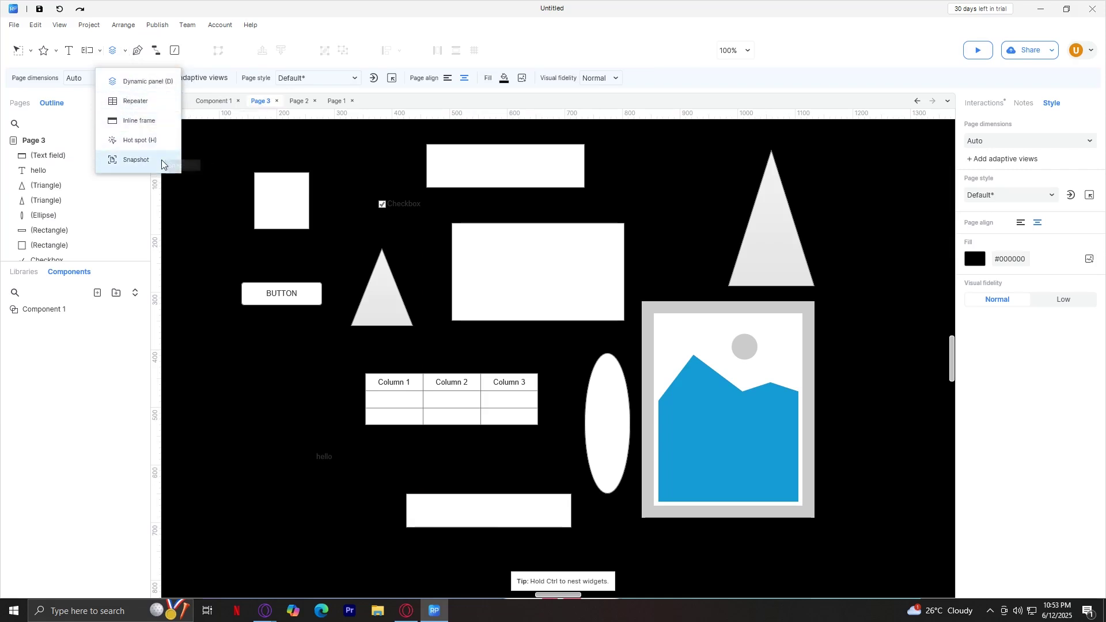
left_click(136, 57)
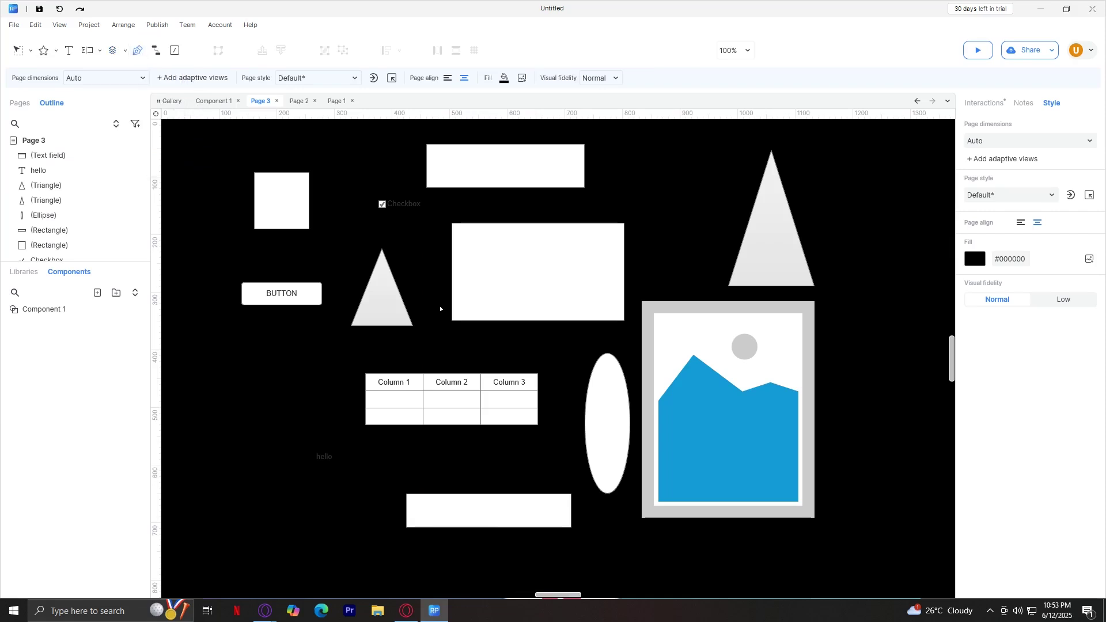
- Draw a looping 201 by 230 pen path over the upper rectangles, then start a connector from BUTTON
left_click(519, 242)
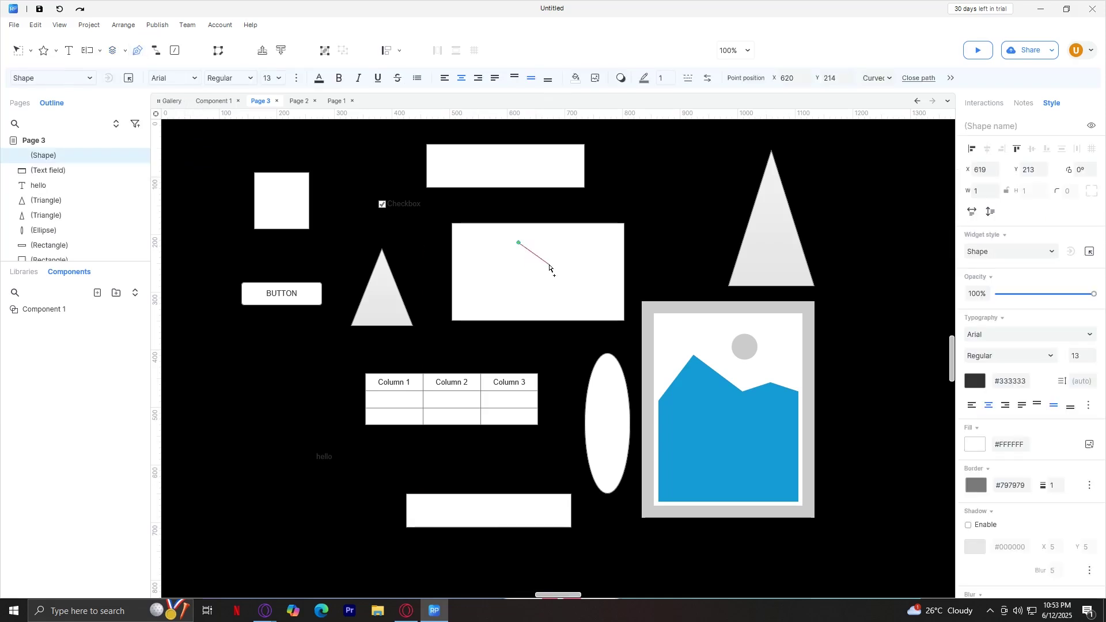
left_click(466, 243)
left_click_drag(467, 241, 425, 179)
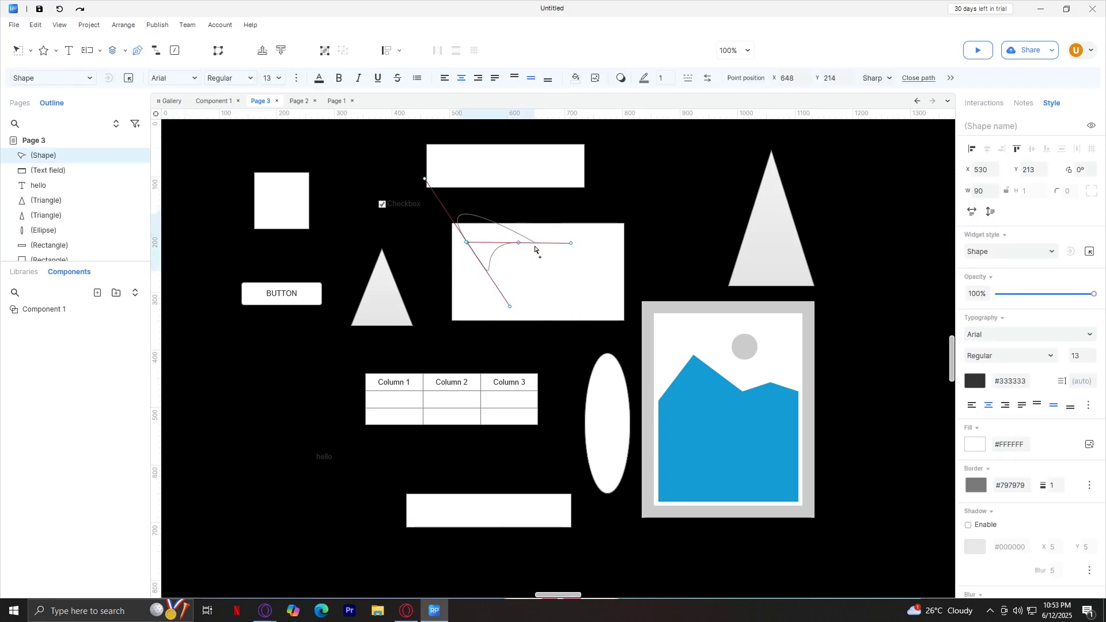
left_click_drag(538, 243, 490, 387)
left_click_drag(542, 226, 460, 279)
left_click_drag(500, 247, 588, 457)
key("ctrl+e")
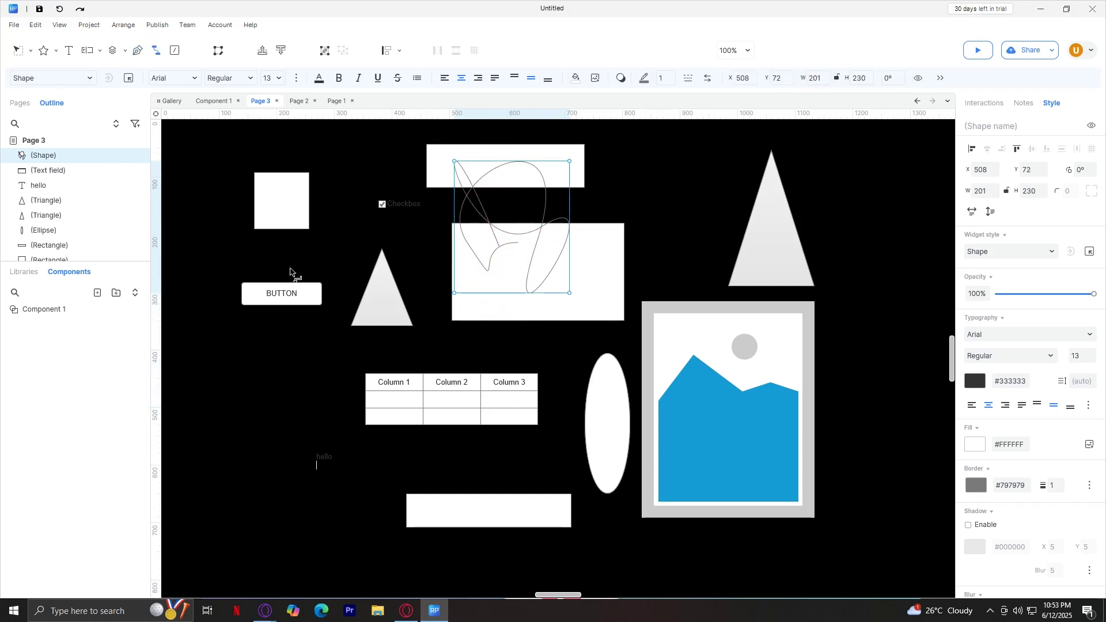
left_click_drag(289, 256, 378, 317)
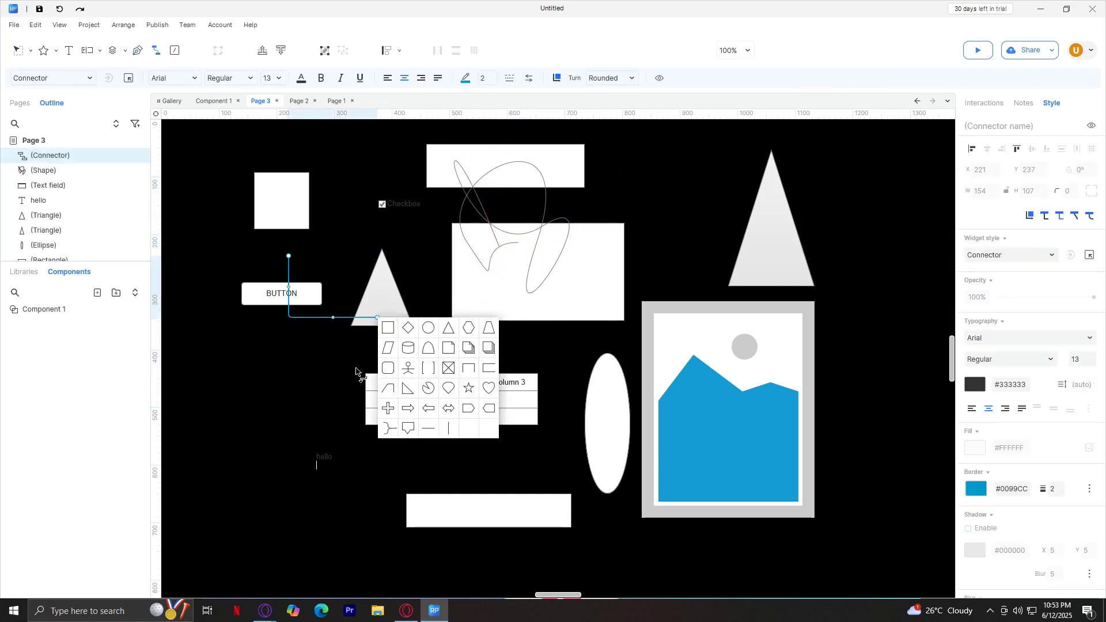
- Finish the connector on the triangle and draw elbow connectors toward the ellipse and hello label
left_click(307, 360)
left_click_drag(258, 378, 615, 464)
left_click_drag(315, 491, 653, 471)
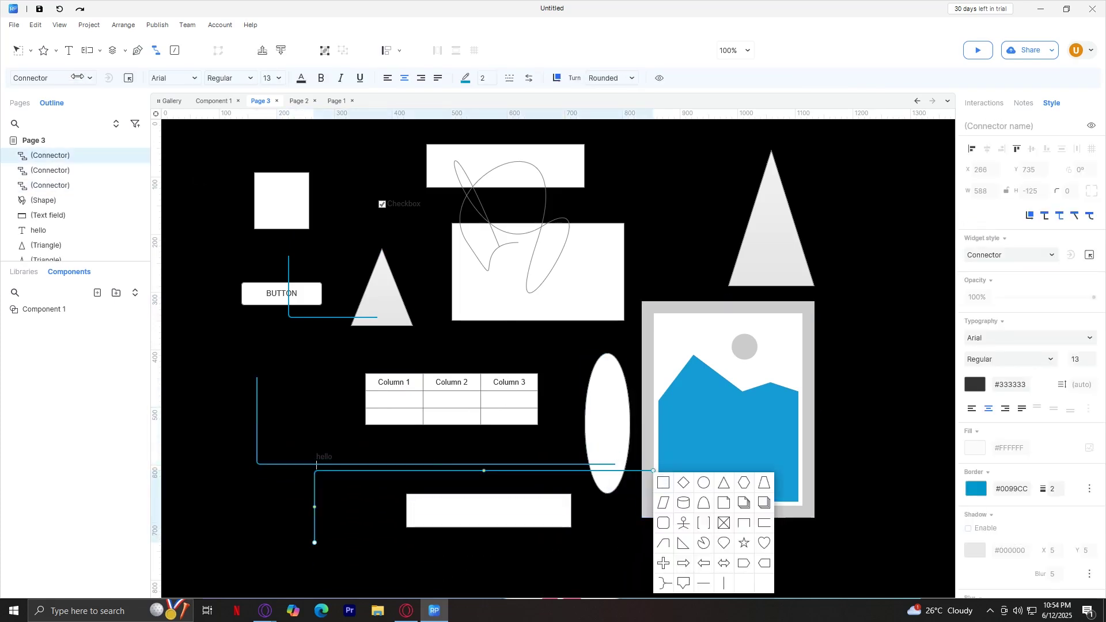
- Undo every addition with Ctrl+Z until Page 3 is a blank white page
left_click(356, 346)
key("ctrl+z")
key("ctrl+z")
key("ctrl+z")
key("ctrl+z")
key("ctrl+z")
key("ctrl+z")
key("ctrl+z")
key("ctrl+z")
key("ctrl+z")
key("ctrl+z")
key("ctrl+z")
key("ctrl+z")
key("ctrl+z")
key("ctrl+z")
key("ctrl+z")
key("ctrl+z")
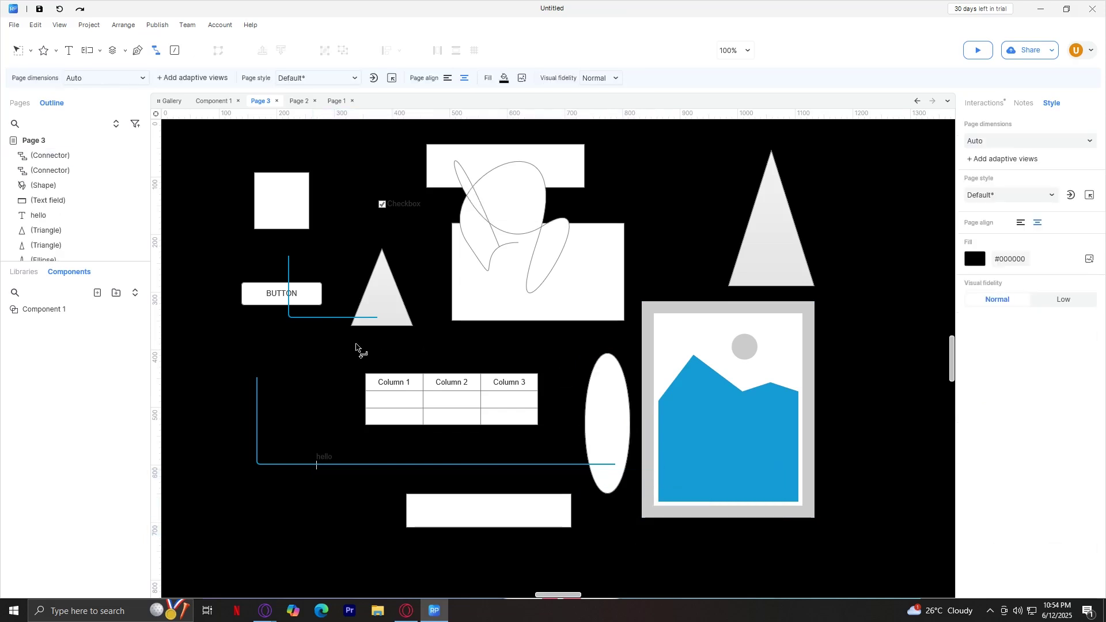
key("ctrl+z")
key("ctrl+z")
key("ctrl+z")
key("ctrl+z")
key("ctrl+z")
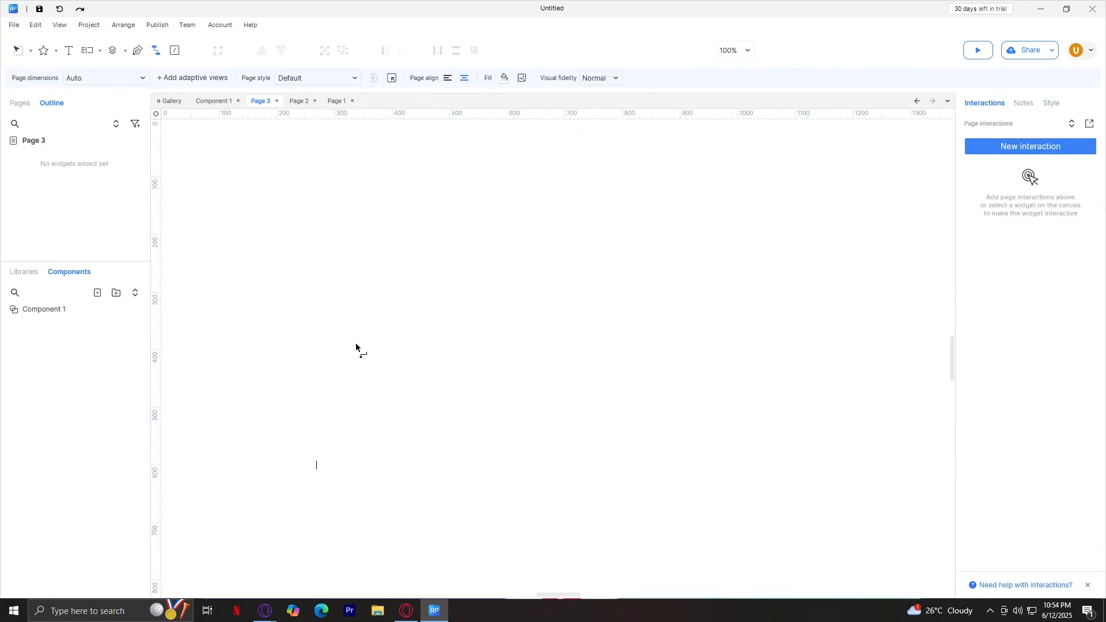
- Dismiss the widget search and draw two elbow connectors tracing a large open rectangle
left_click(177, 50)
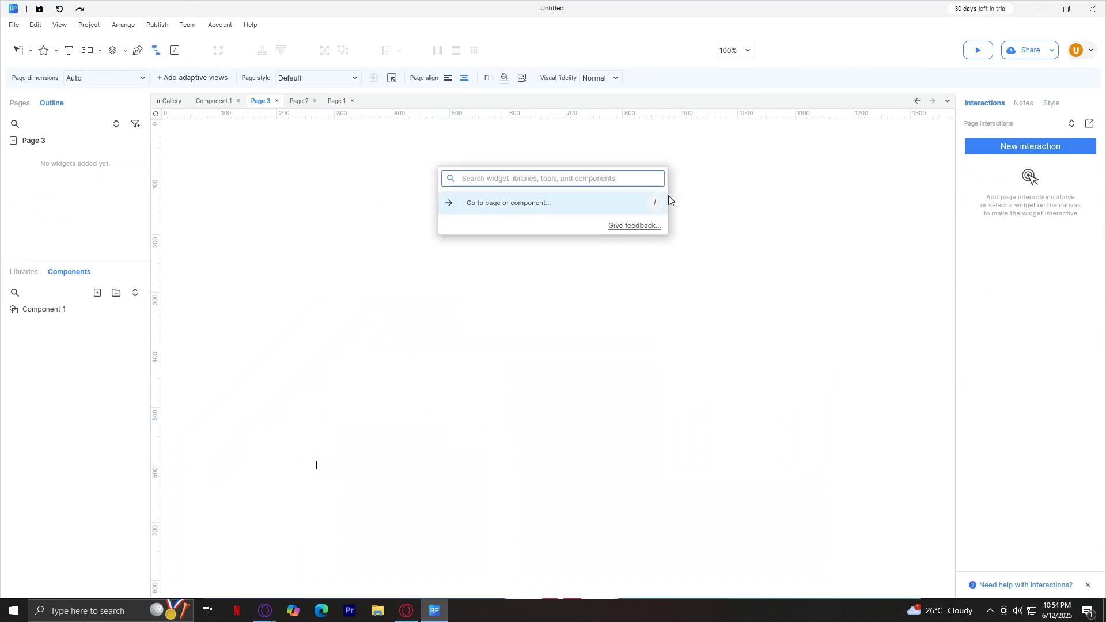
left_click(726, 163)
left_click_drag(289, 194, 724, 442)
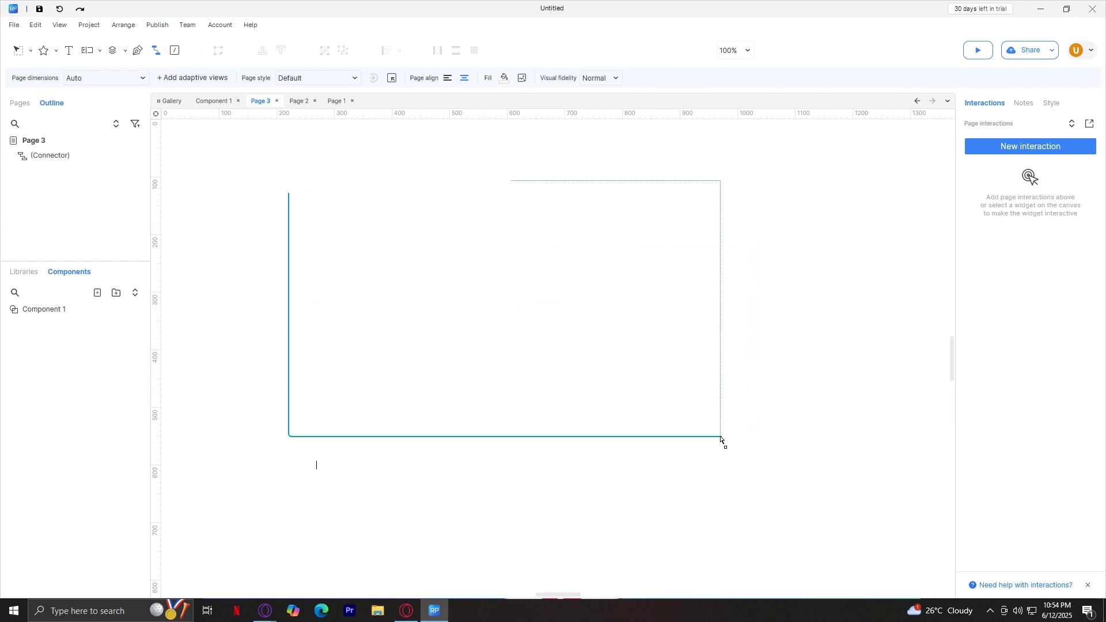
left_click(825, 329)
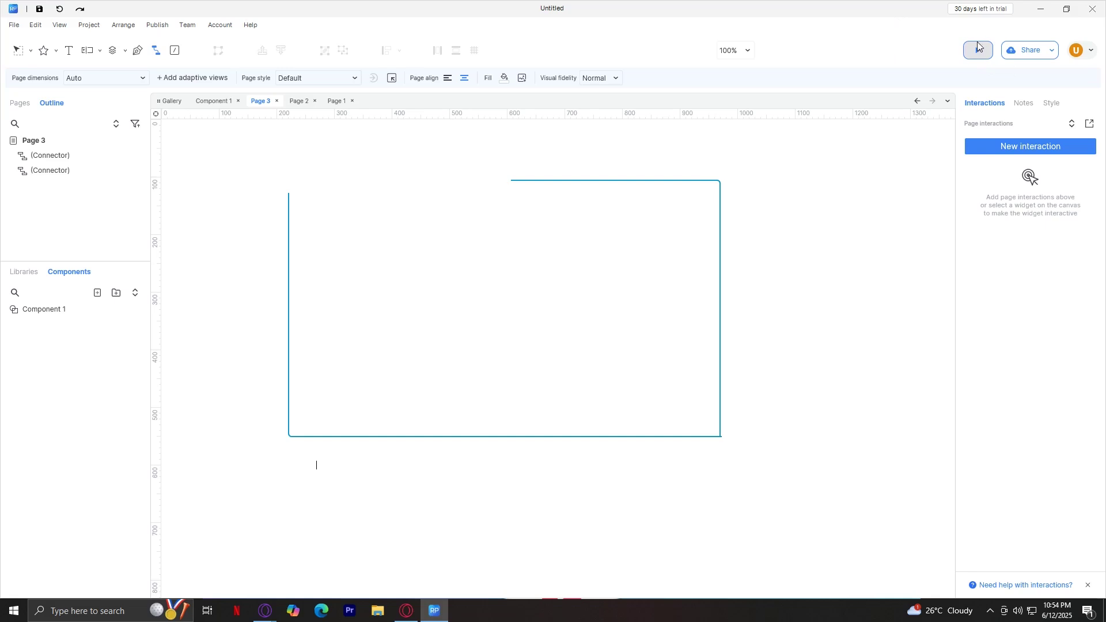
left_click(1053, 56)
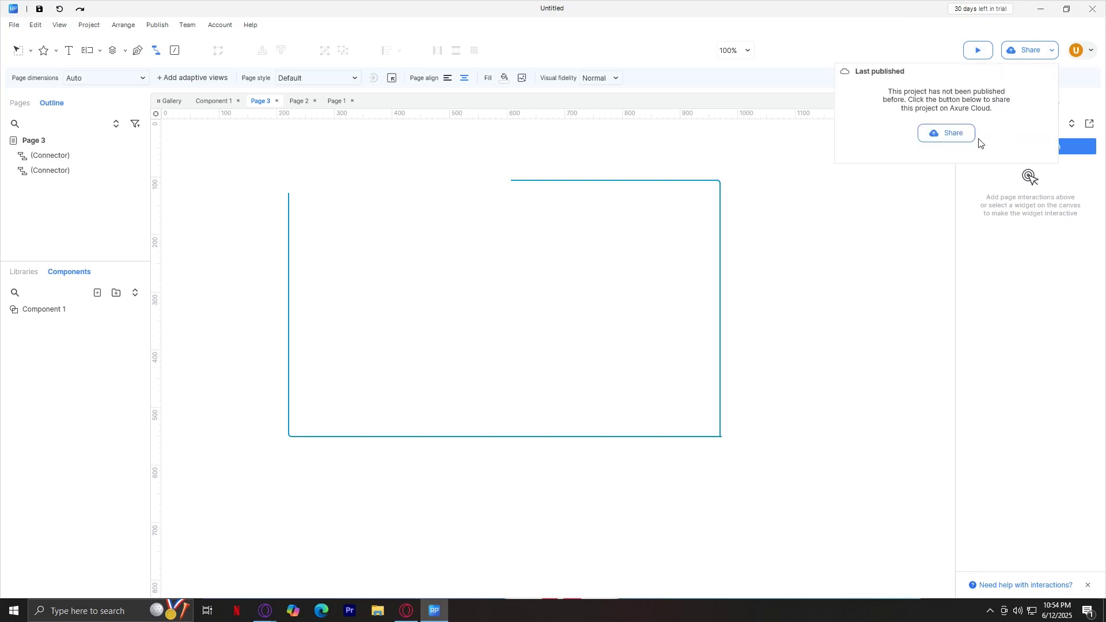
left_click(912, 49)
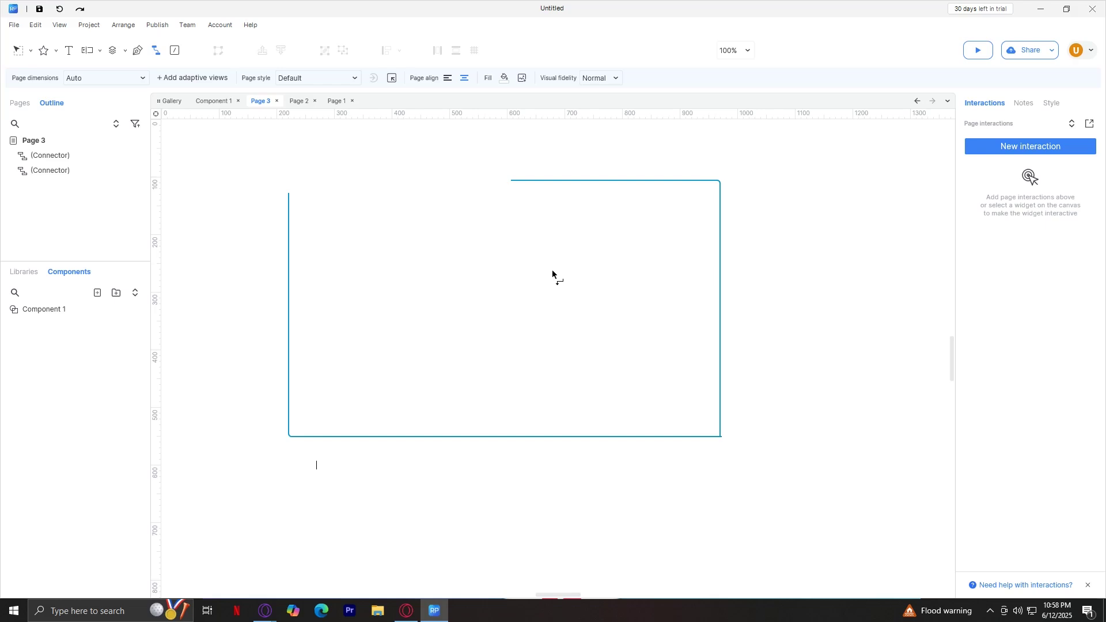
- Shift the top-right connector lower and add two overlapping elbow connectors near the top
left_click_drag(513, 183, 513, 274)
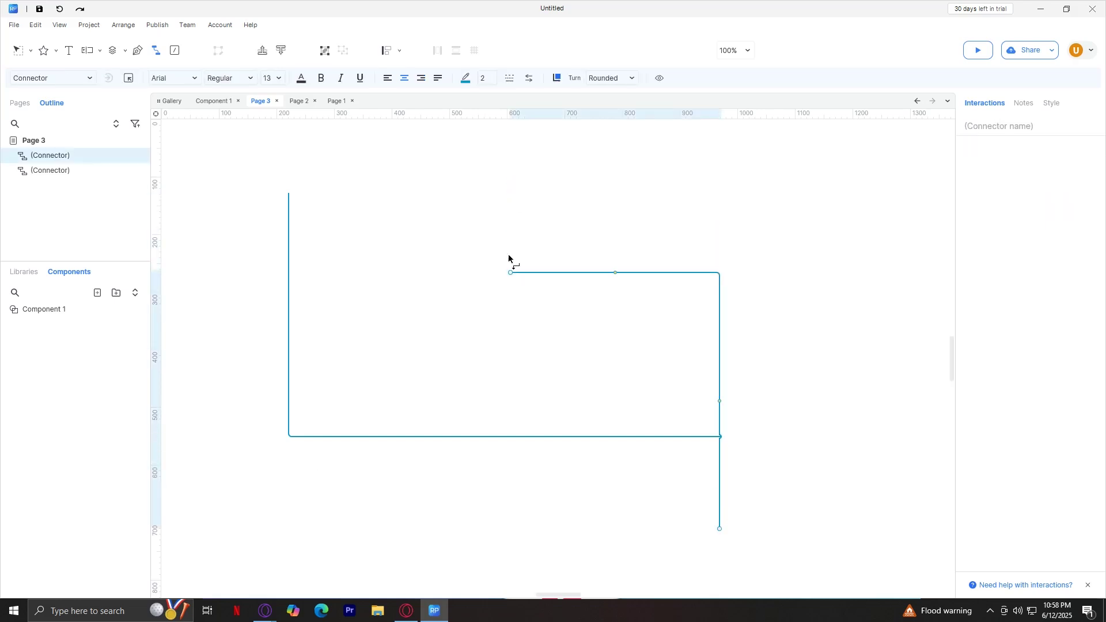
left_click_drag(486, 162, 647, 324)
left_click_drag(556, 321, 338, 189)
left_click(316, 166)
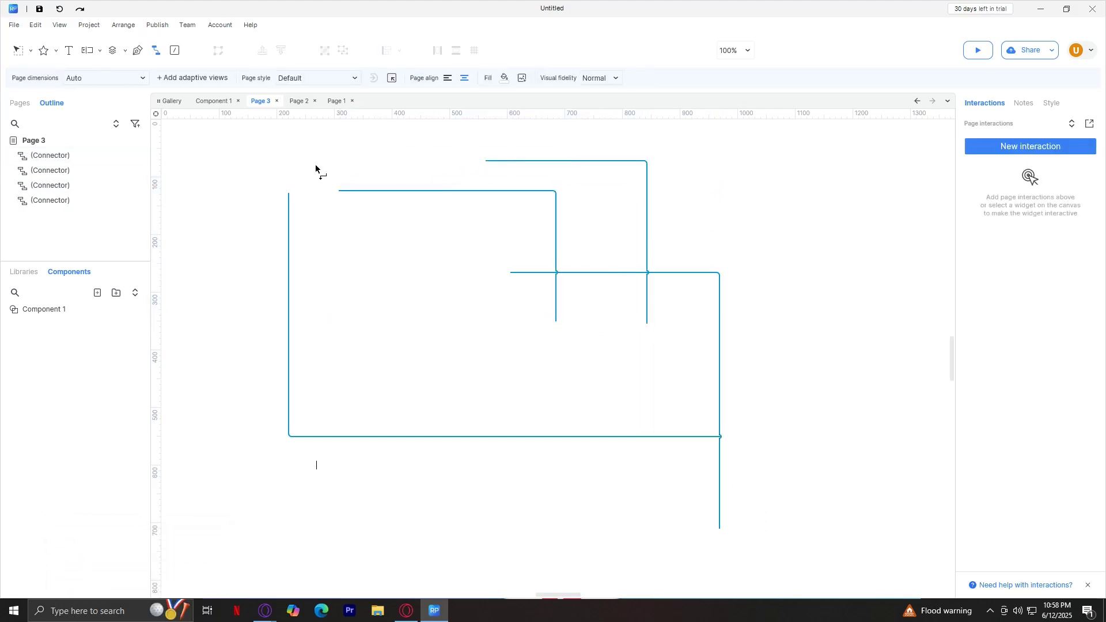